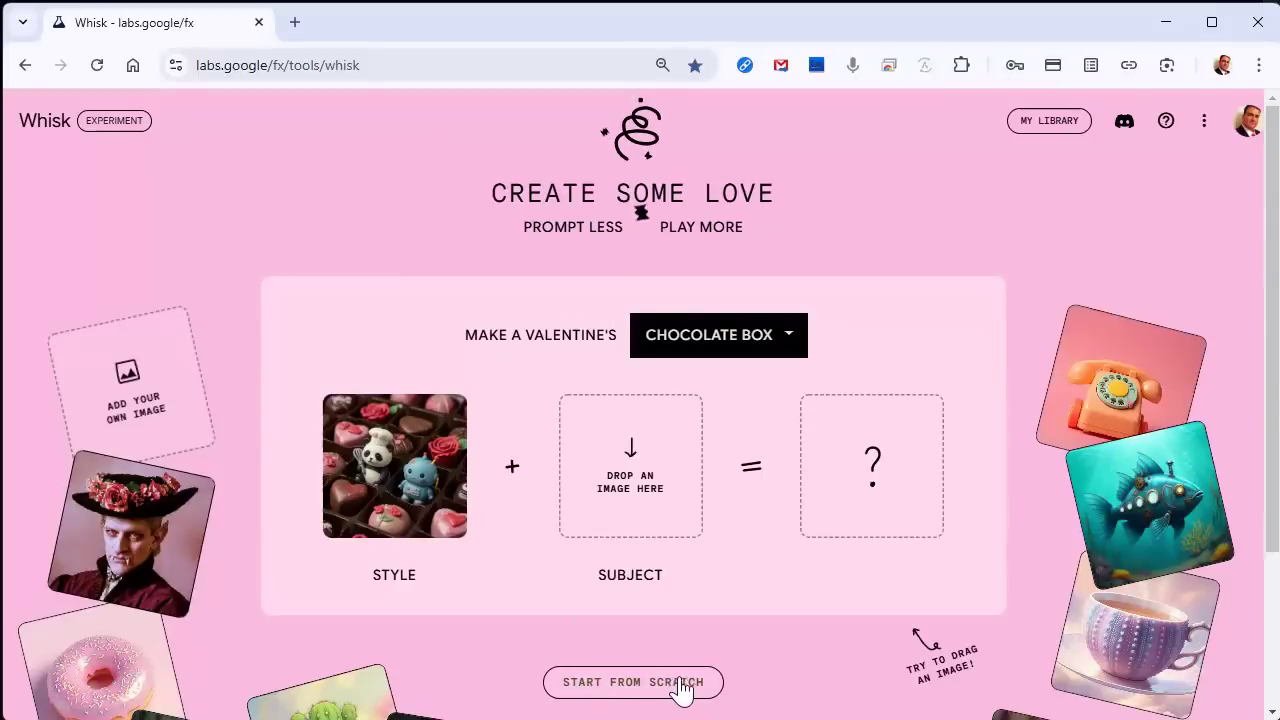
- Start a project from scratch and add the photo of the man in sunglasses as the subject
click(686, 681)
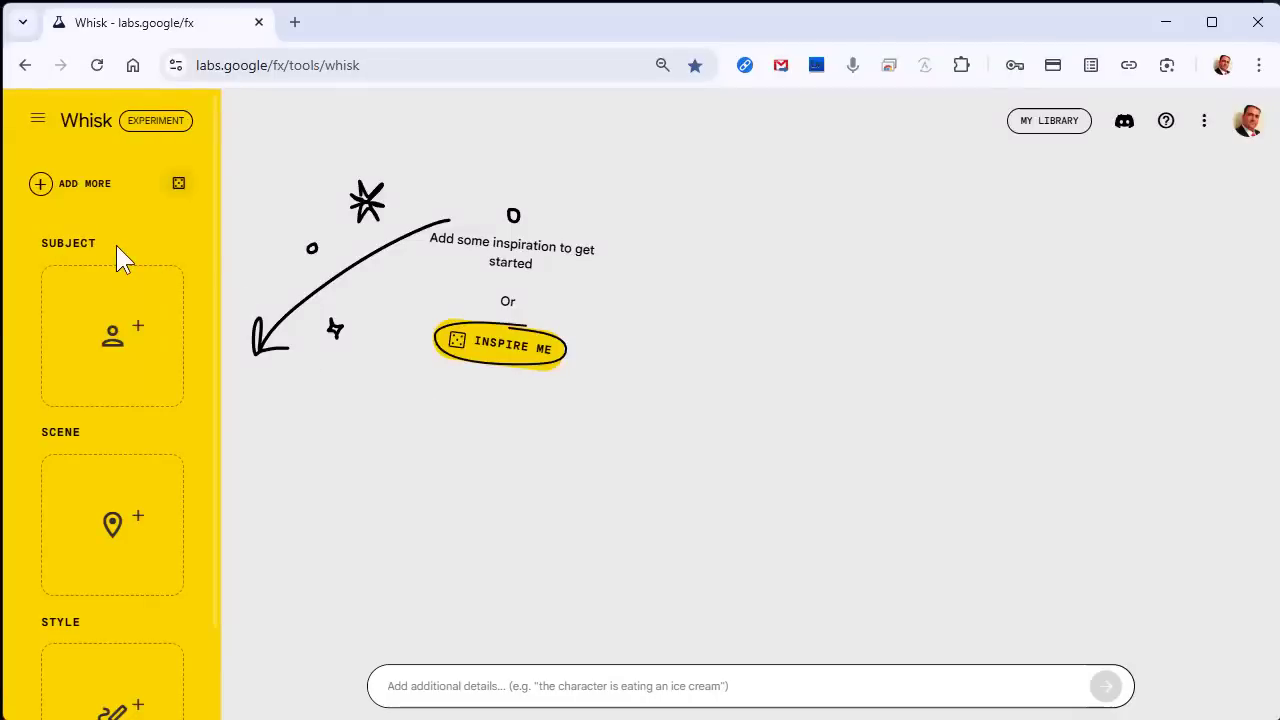
scroll(125, 448, down, 1)
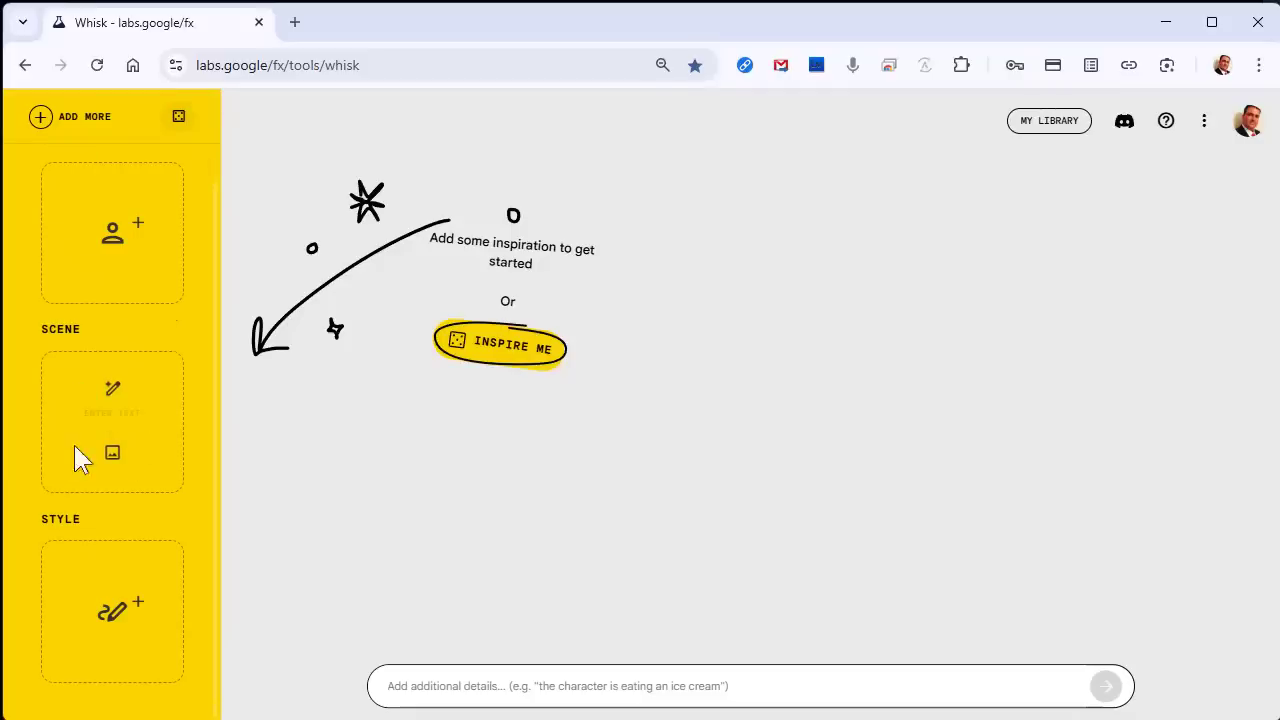
mouse_move(100, 566)
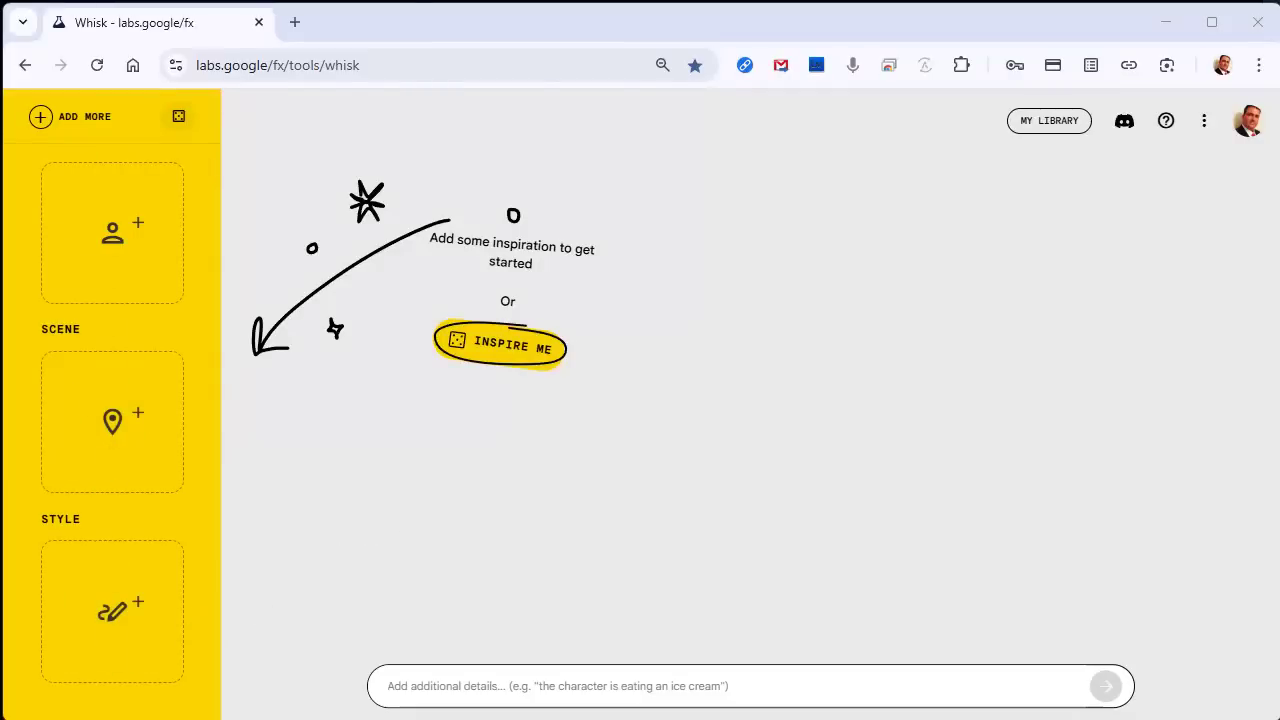
key(alt+Tab)
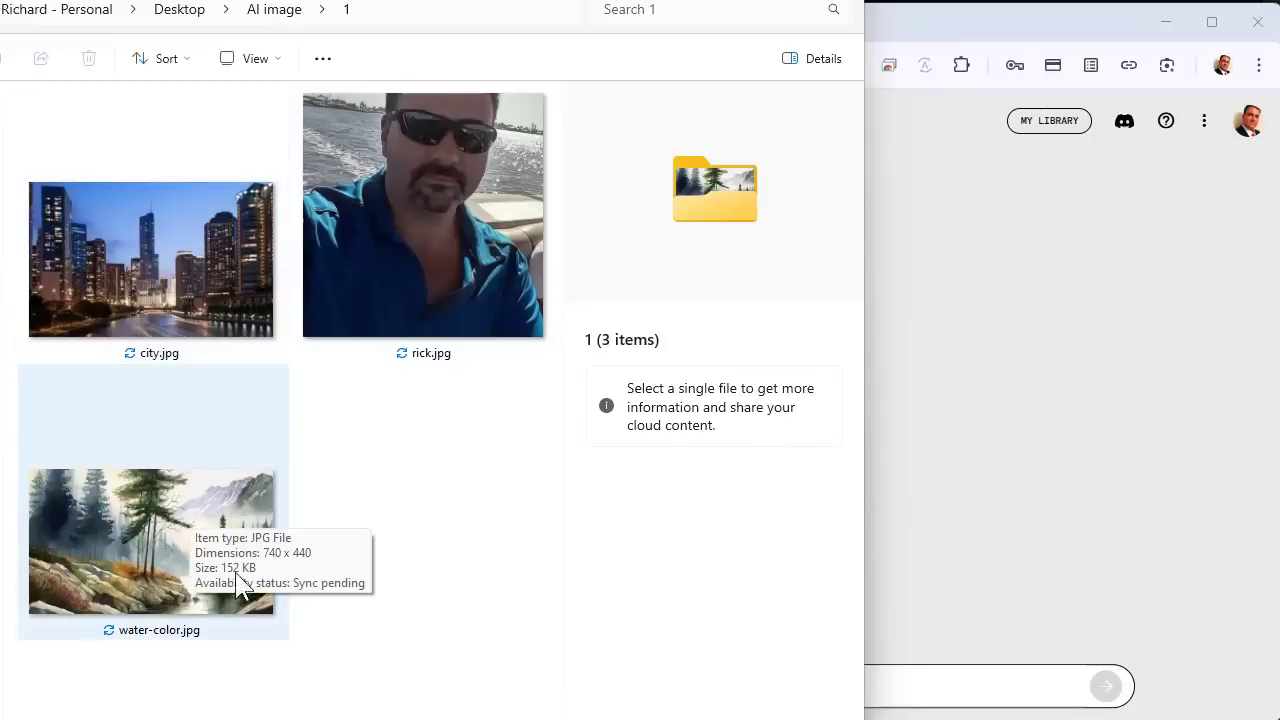
key(alt+Tab)
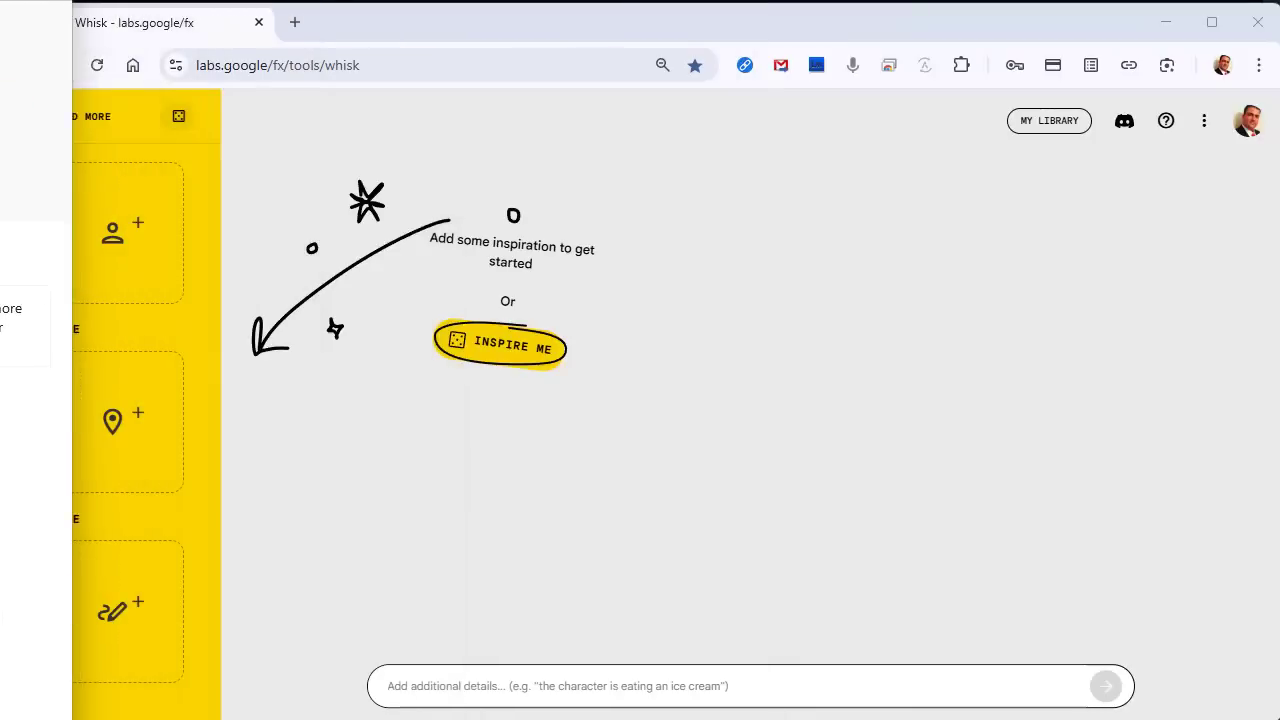
drag(40, 250, 110, 238)
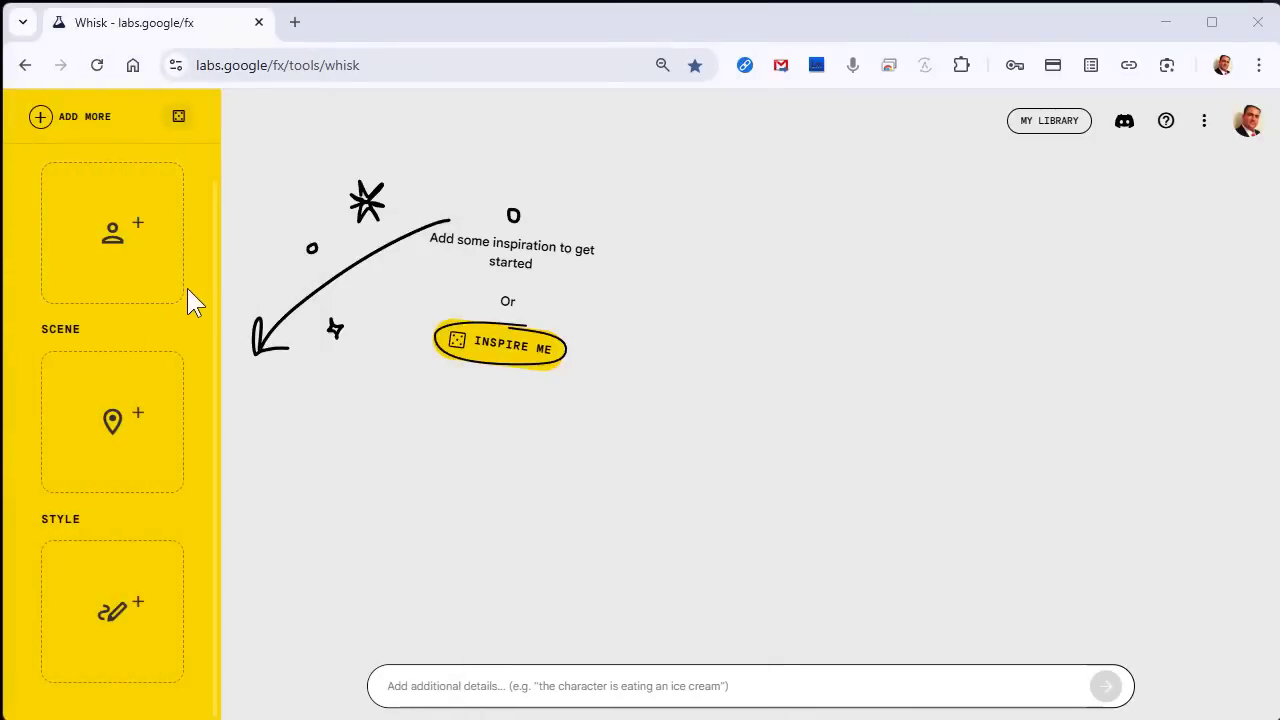
drag(187, 288, 106, 343)
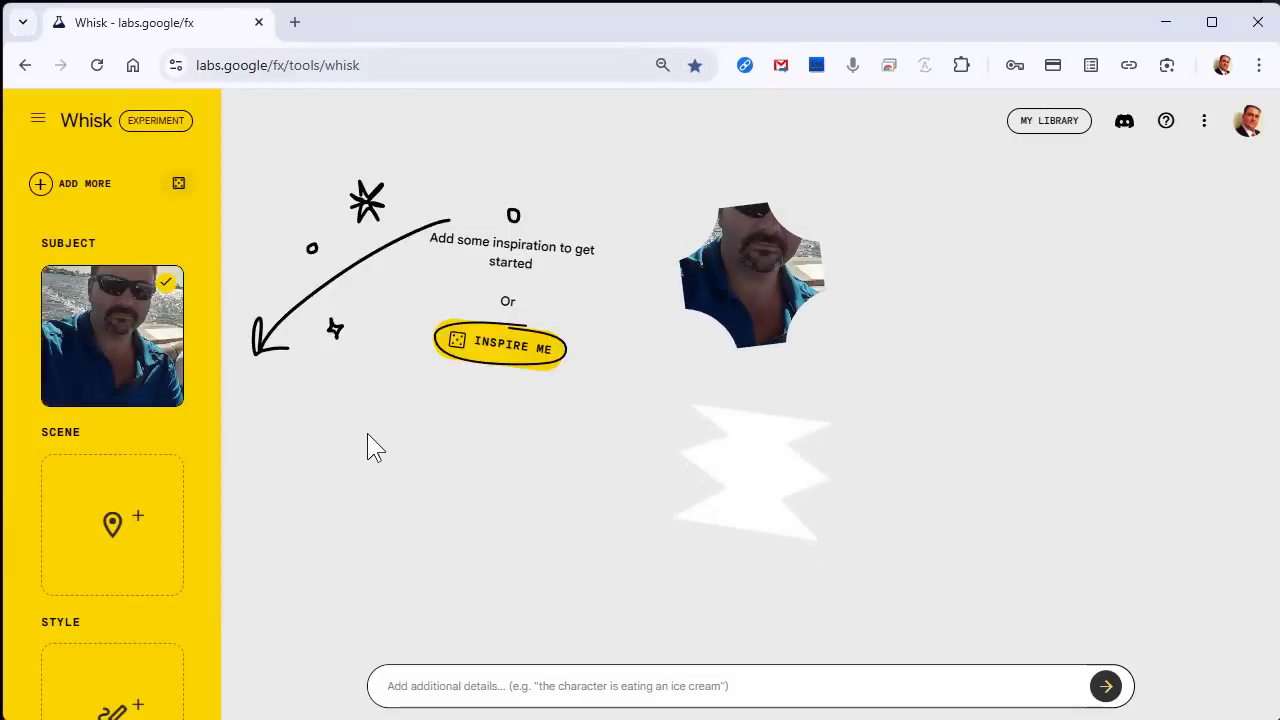
- Add city.jpg as the scene and water-color.jpg as the style, and generate the combined images
scroll(160, 490, down, 1)
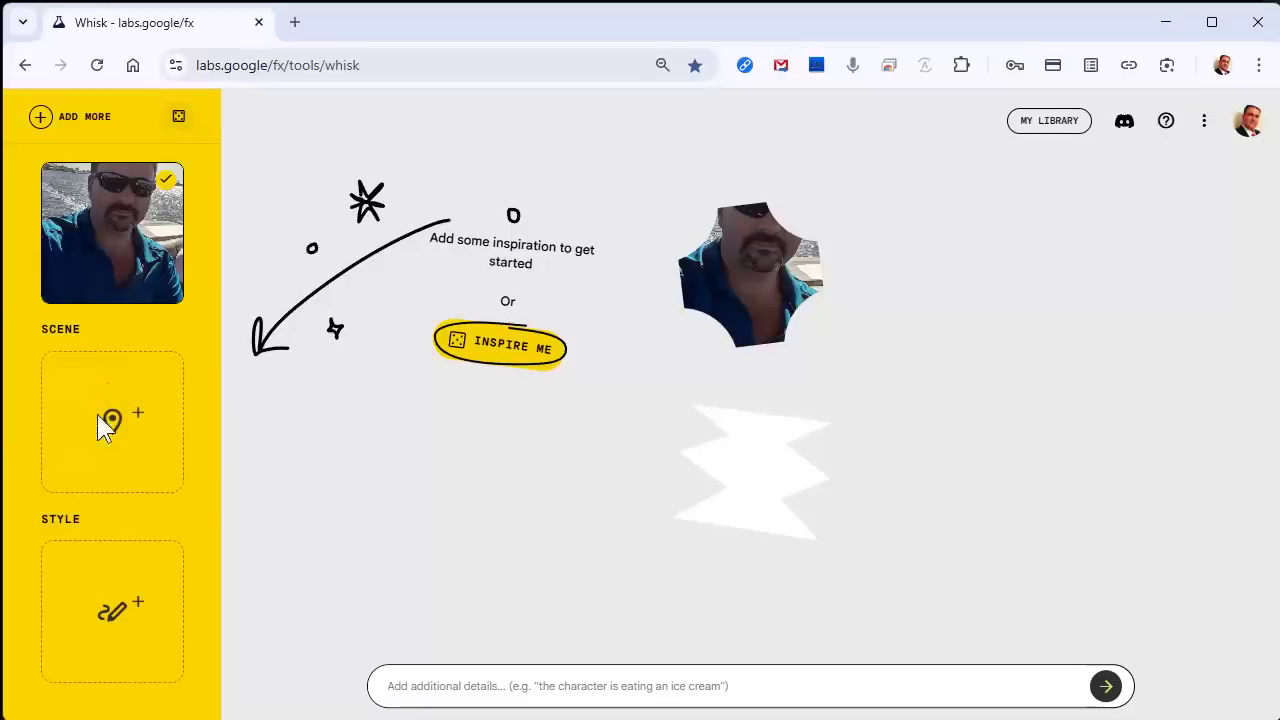
drag(103, 420, 103, 423)
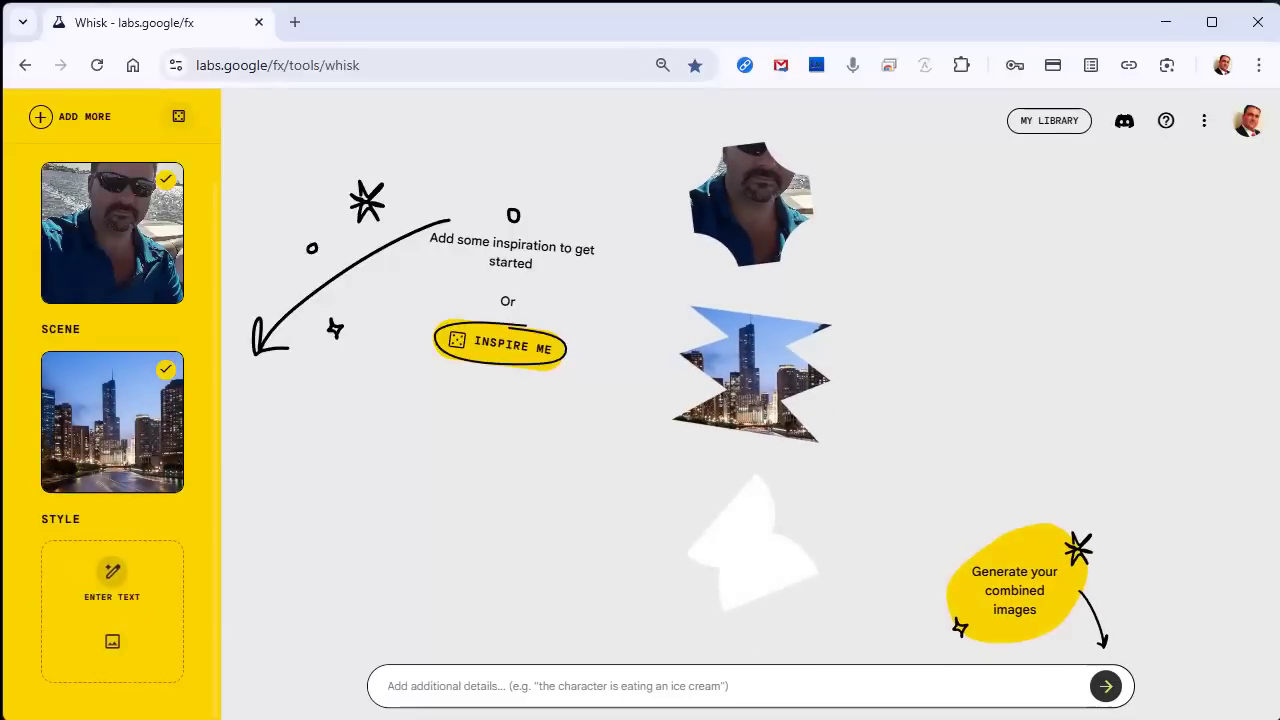
drag(79, 624, 104, 613)
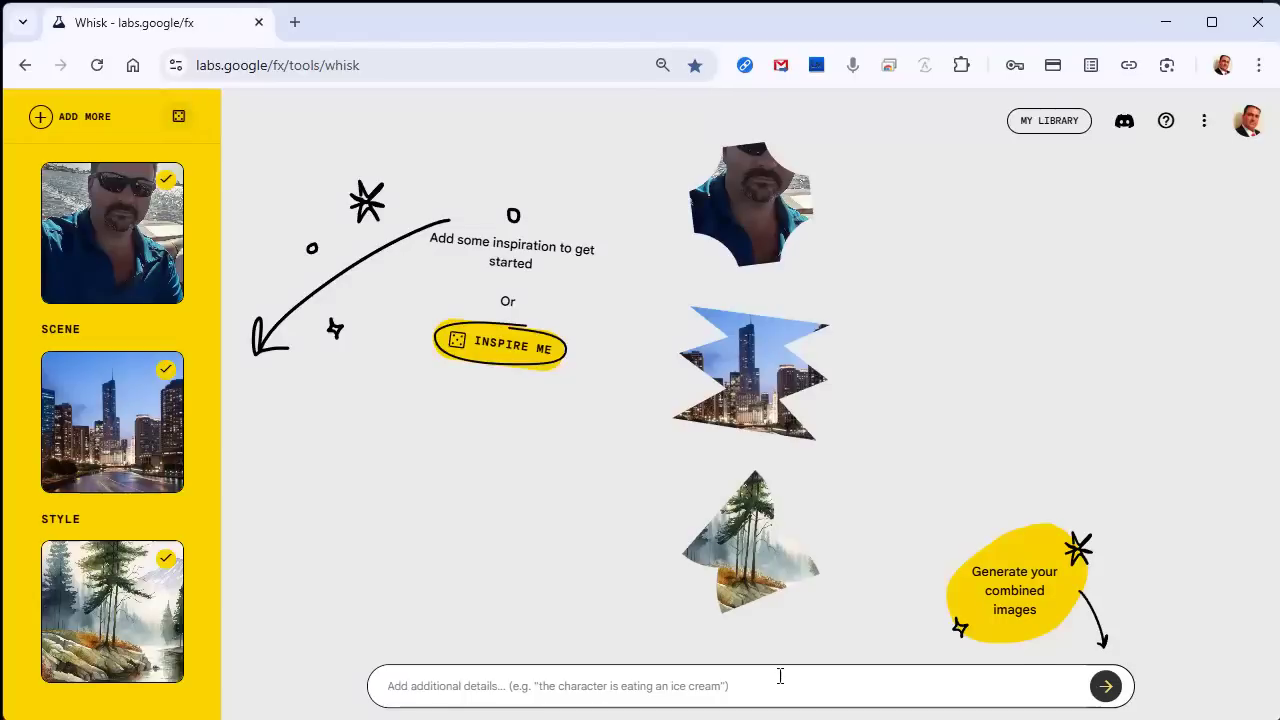
click(1105, 686)
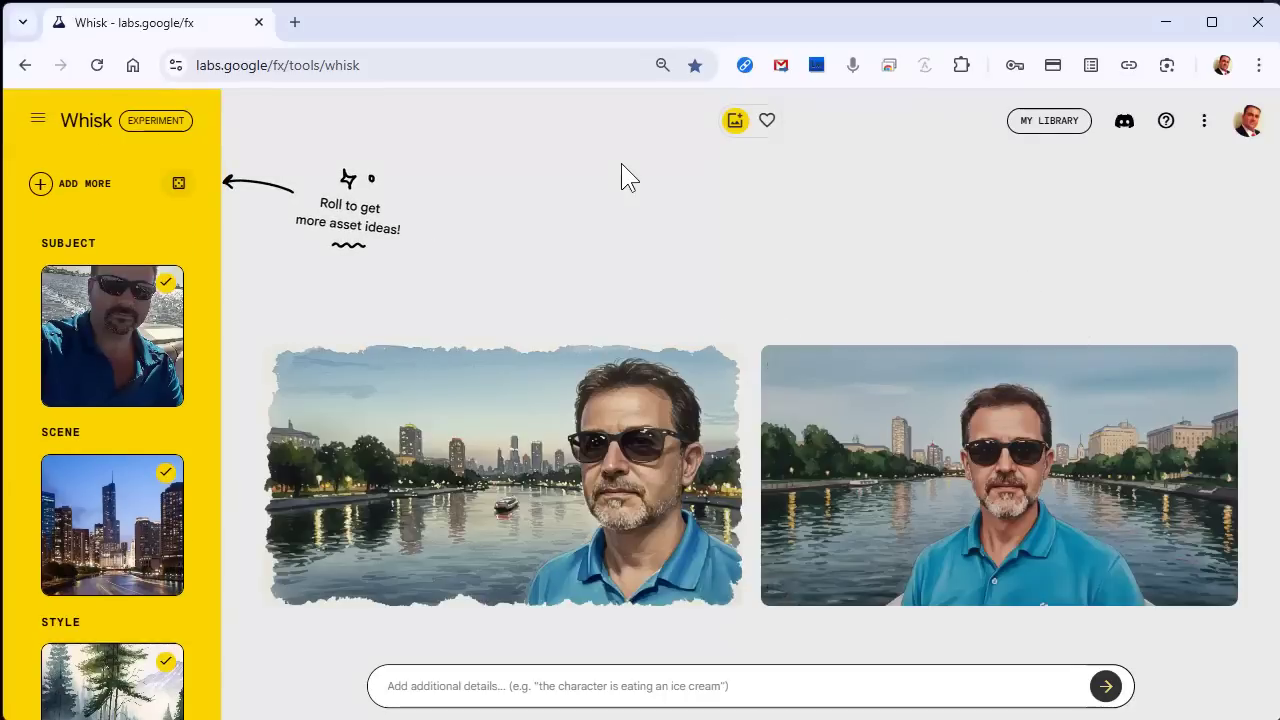
- Examine both generated watercolor images and read the detailed prompt behind each one
mouse_move(932, 524)
mouse_move(366, 548)
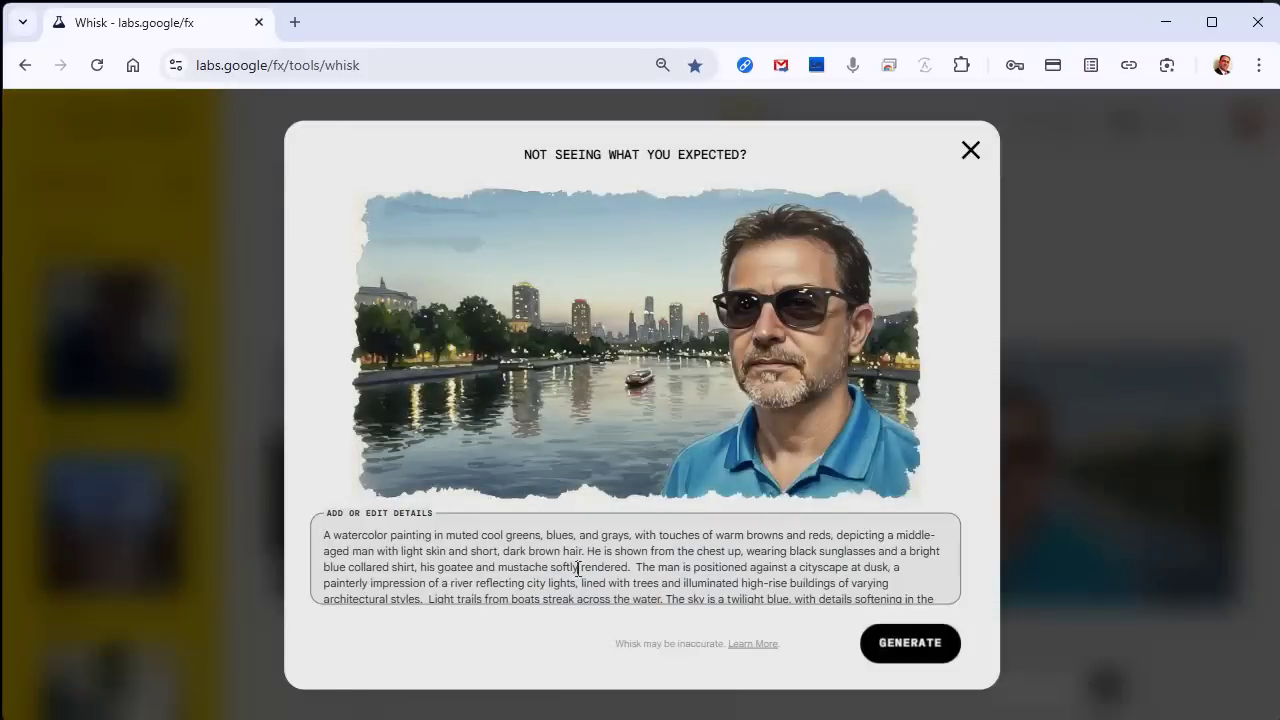
scroll(578, 568, down, 2)
scroll(578, 568, up, 2)
click(966, 155)
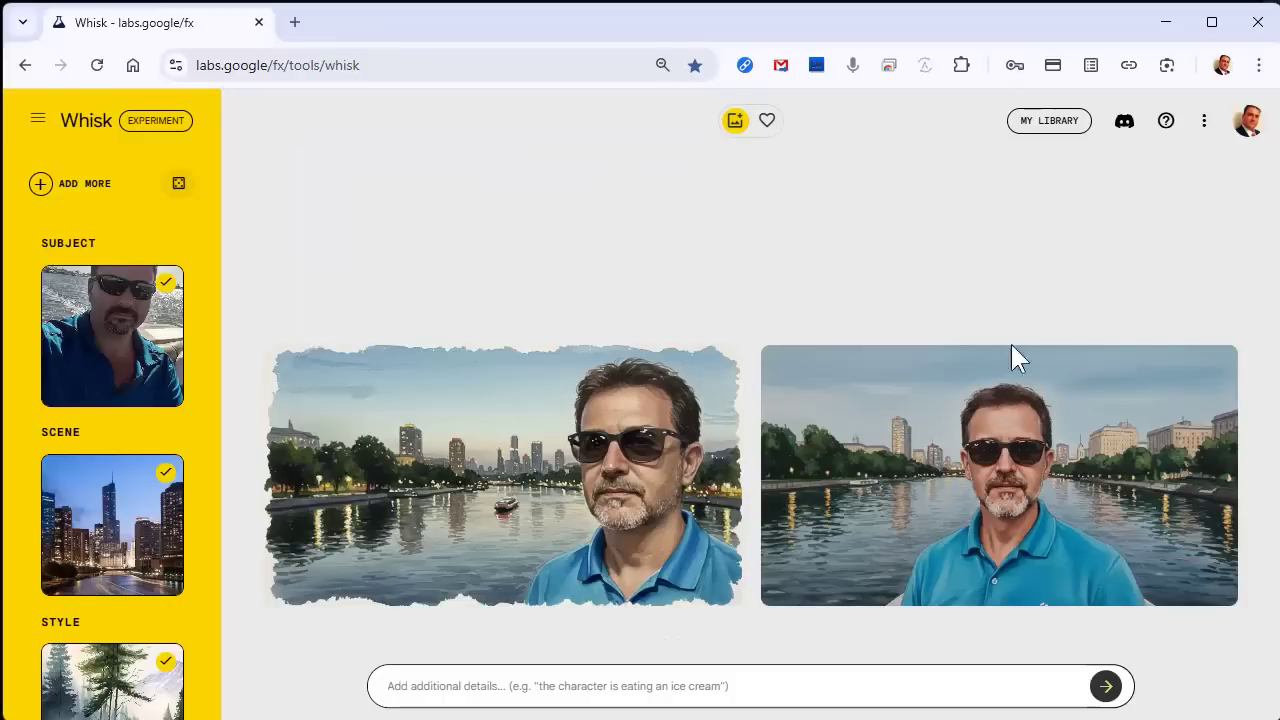
click(1000, 476)
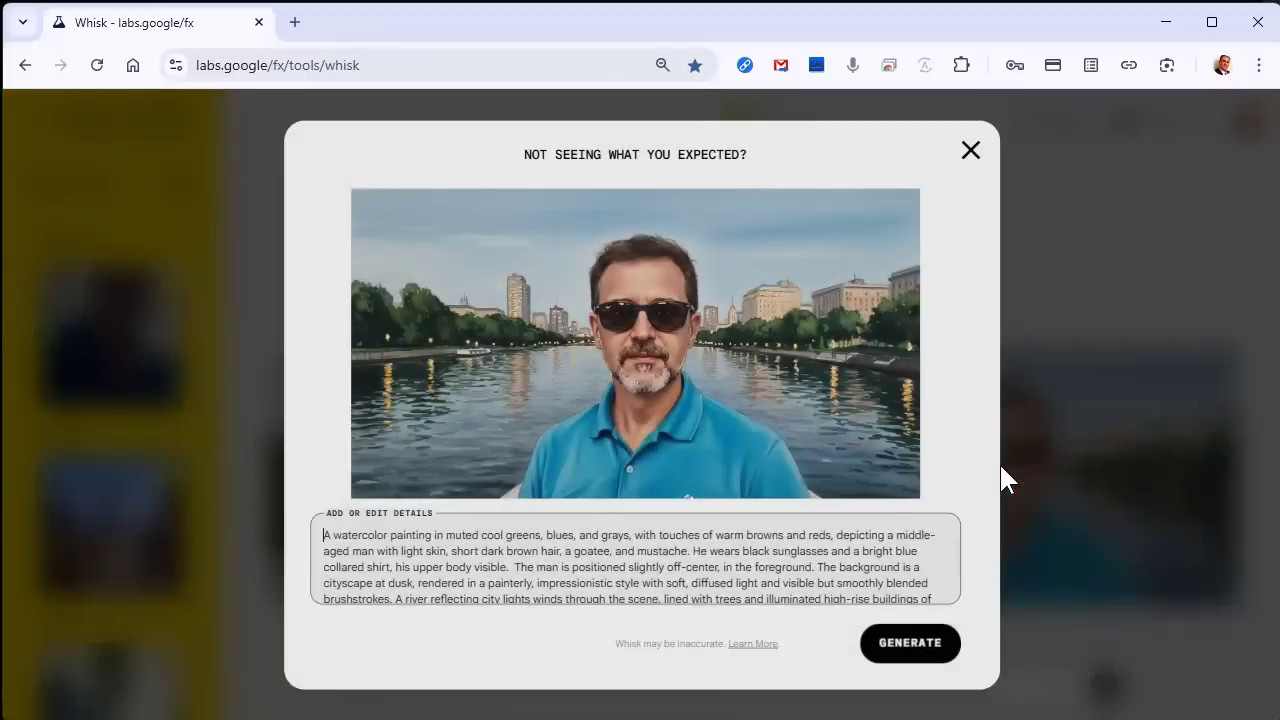
click(968, 153)
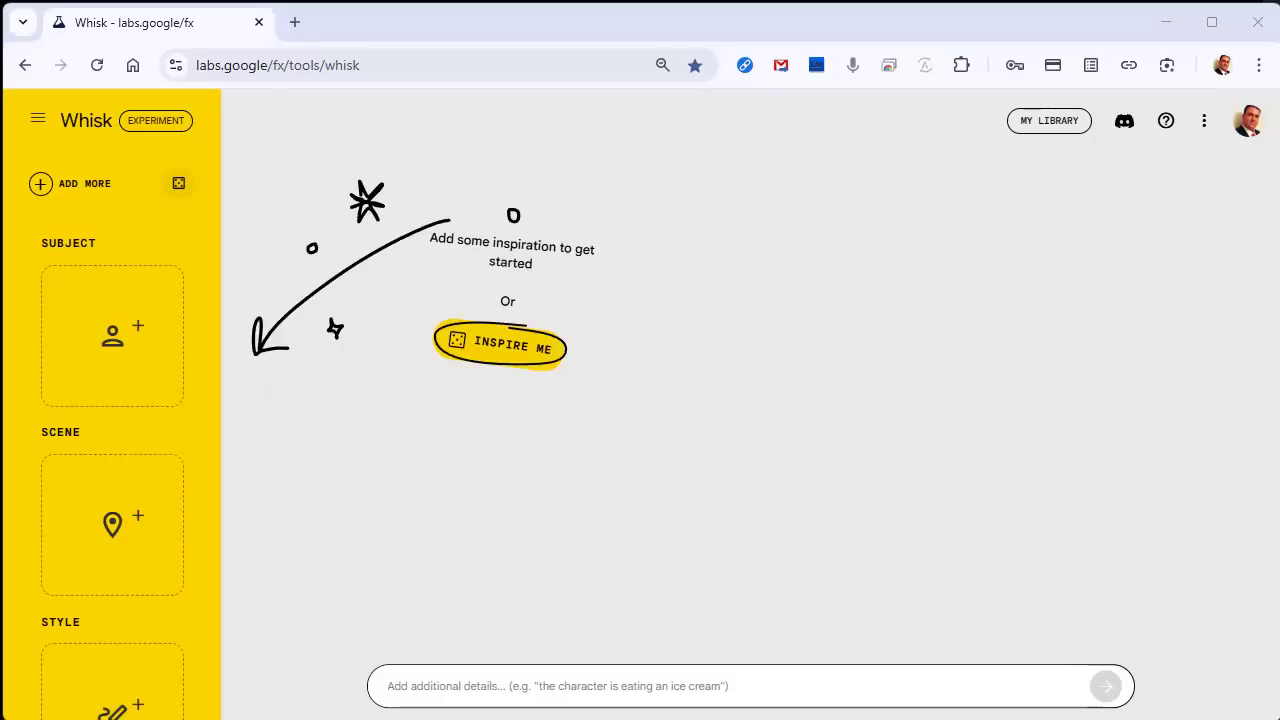
- Add the dark-haired man's portrait as the subject and the starship bridge picture as the scene, and generate the combined images
drag(2, 343, 126, 349)
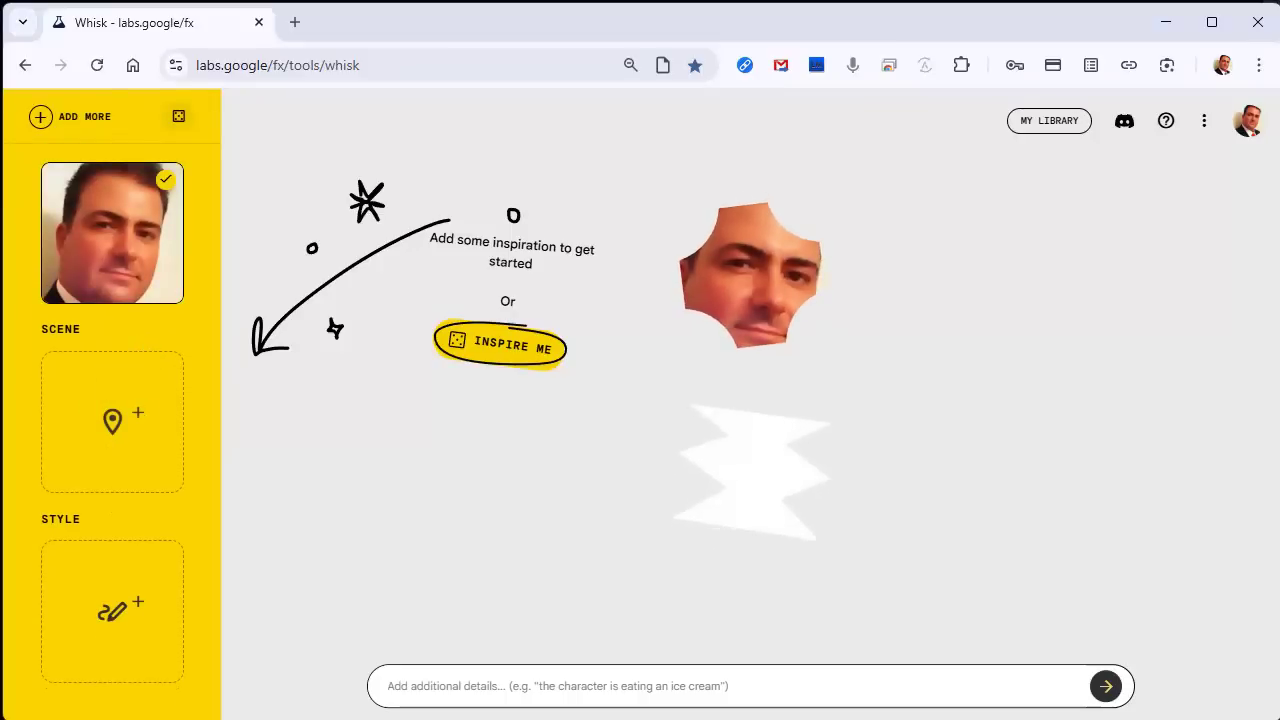
drag(2, 425, 157, 435)
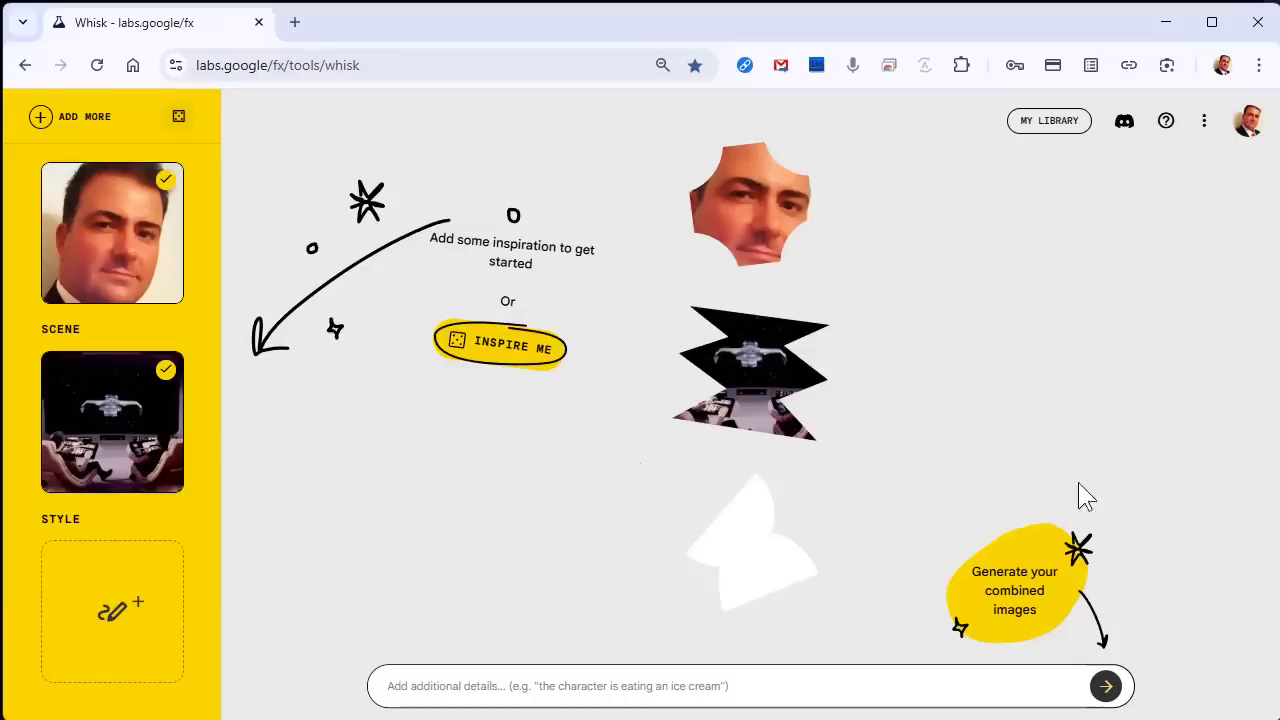
click(1105, 686)
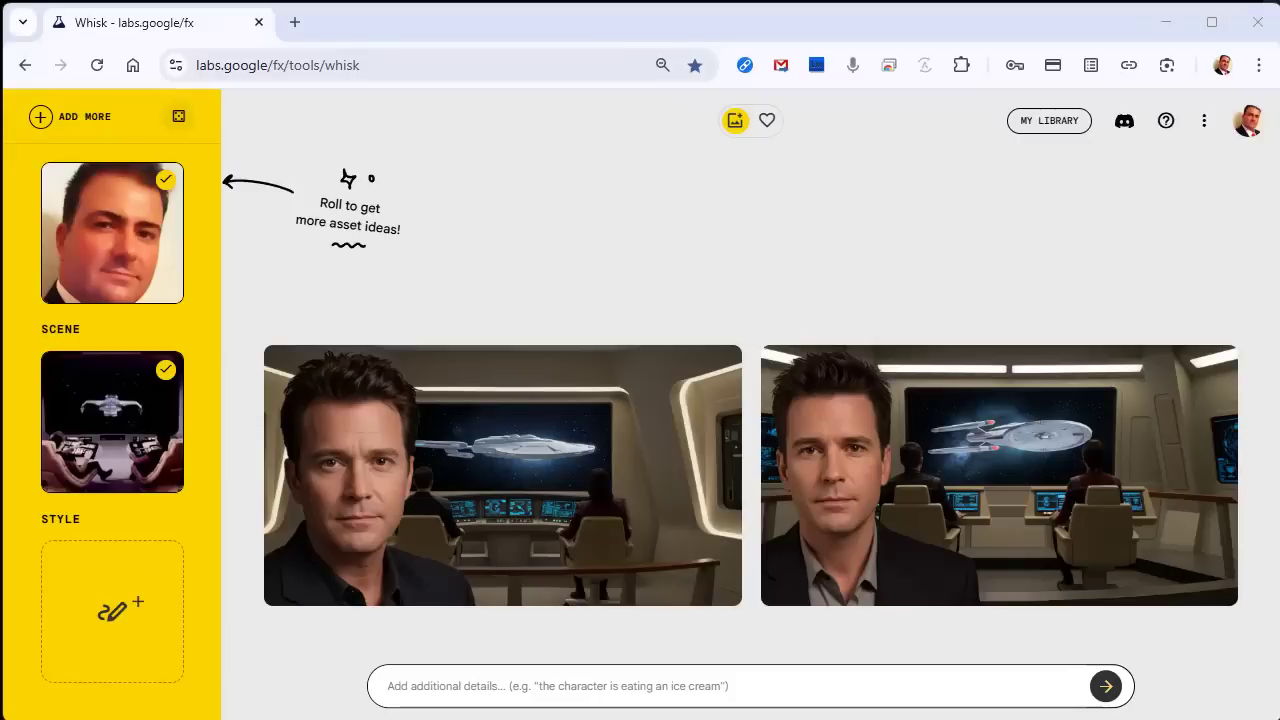
- Generate new images with the additional detail "character is sitting at the helm"
click(583, 688)
text(c)
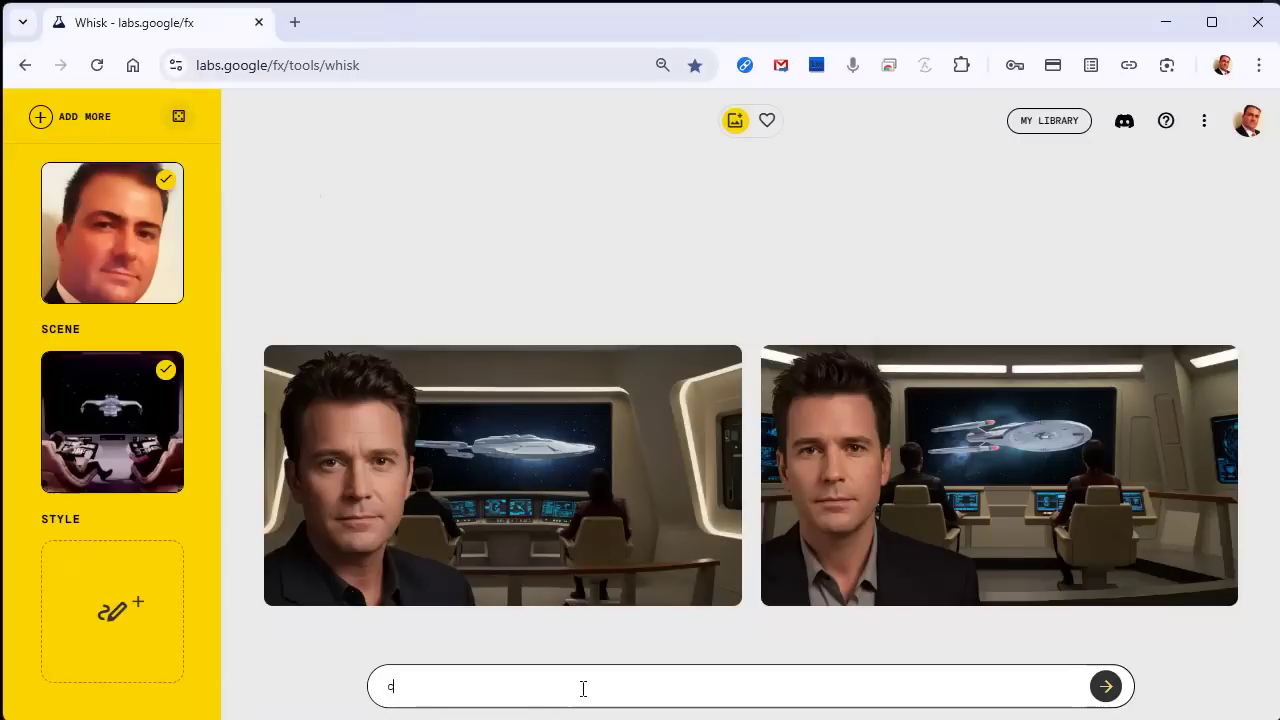
text(haracter is sitting at the help)
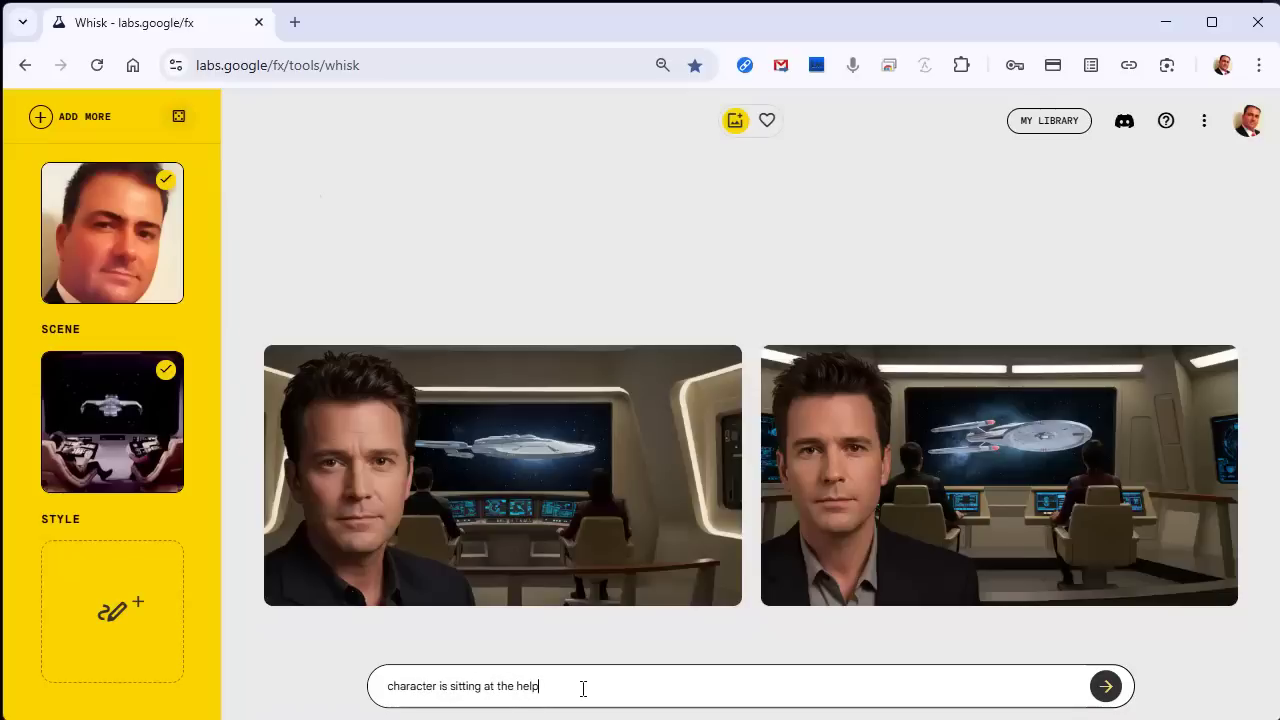
key(BackSpace)
text(m)
click(1106, 688)
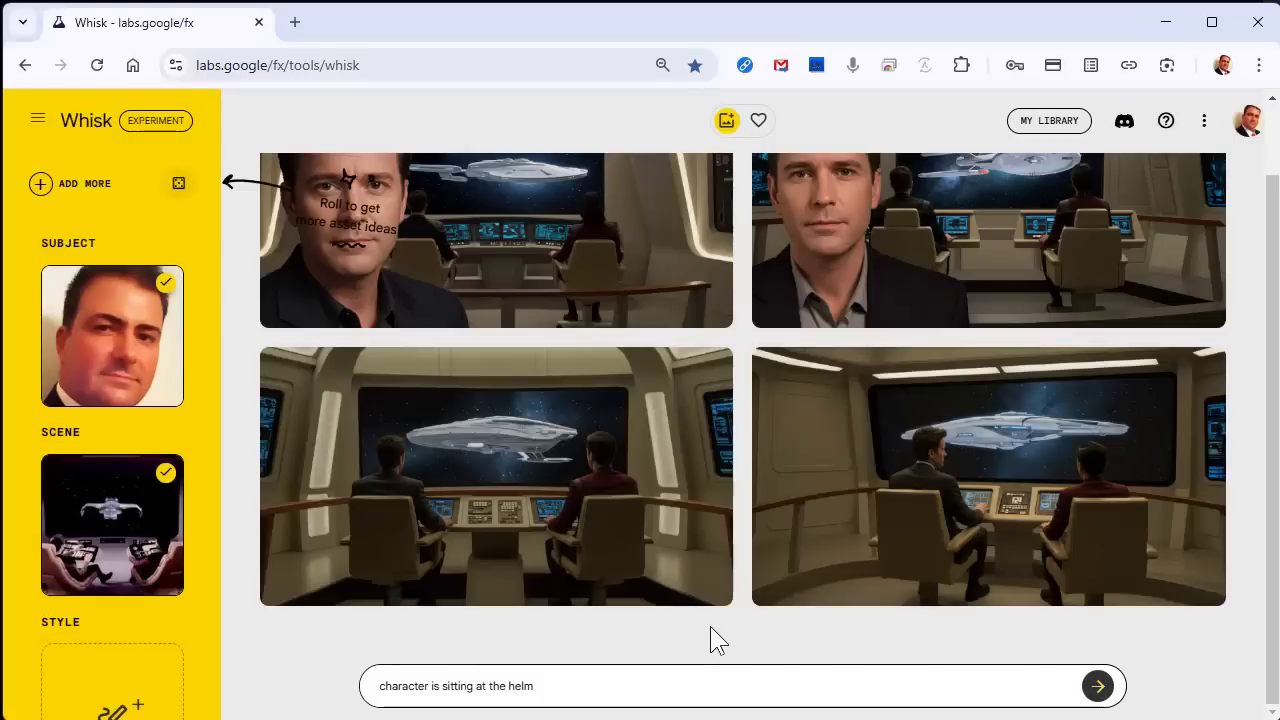
- Extend the additional details to "character is sitting at the helm looking back at the camera" and generate again
click(617, 685)
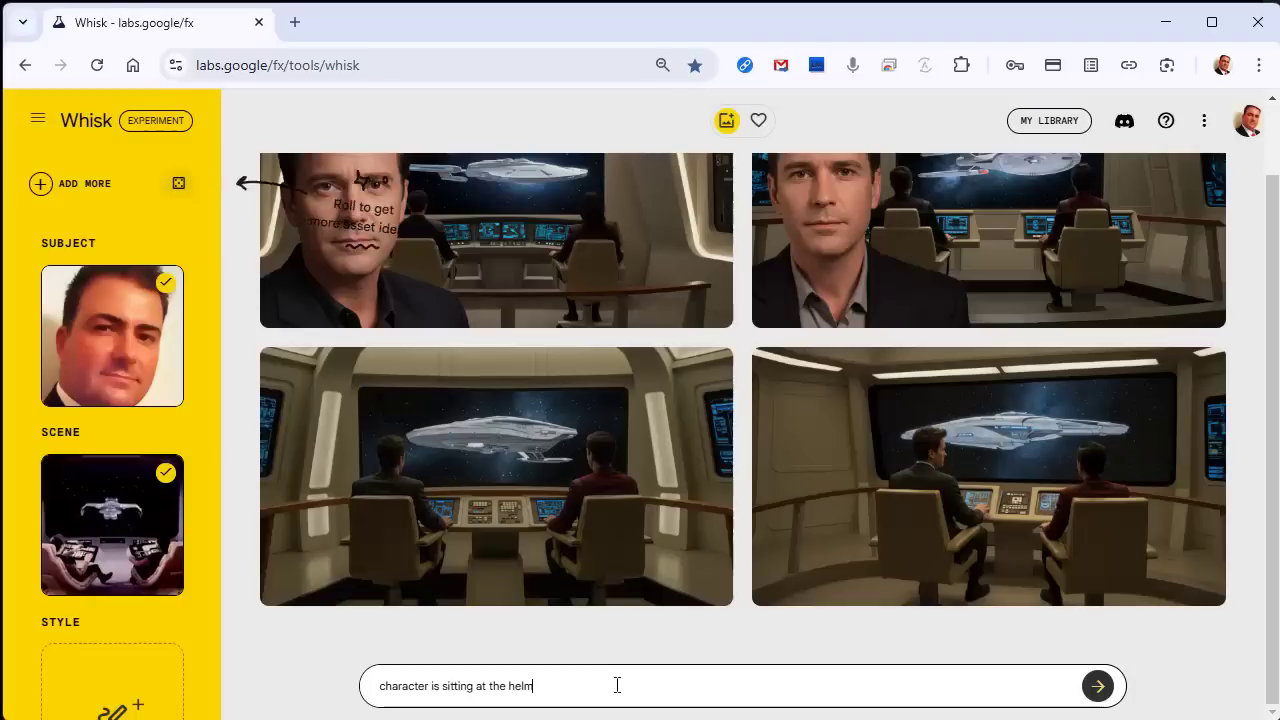
text(looking ba)
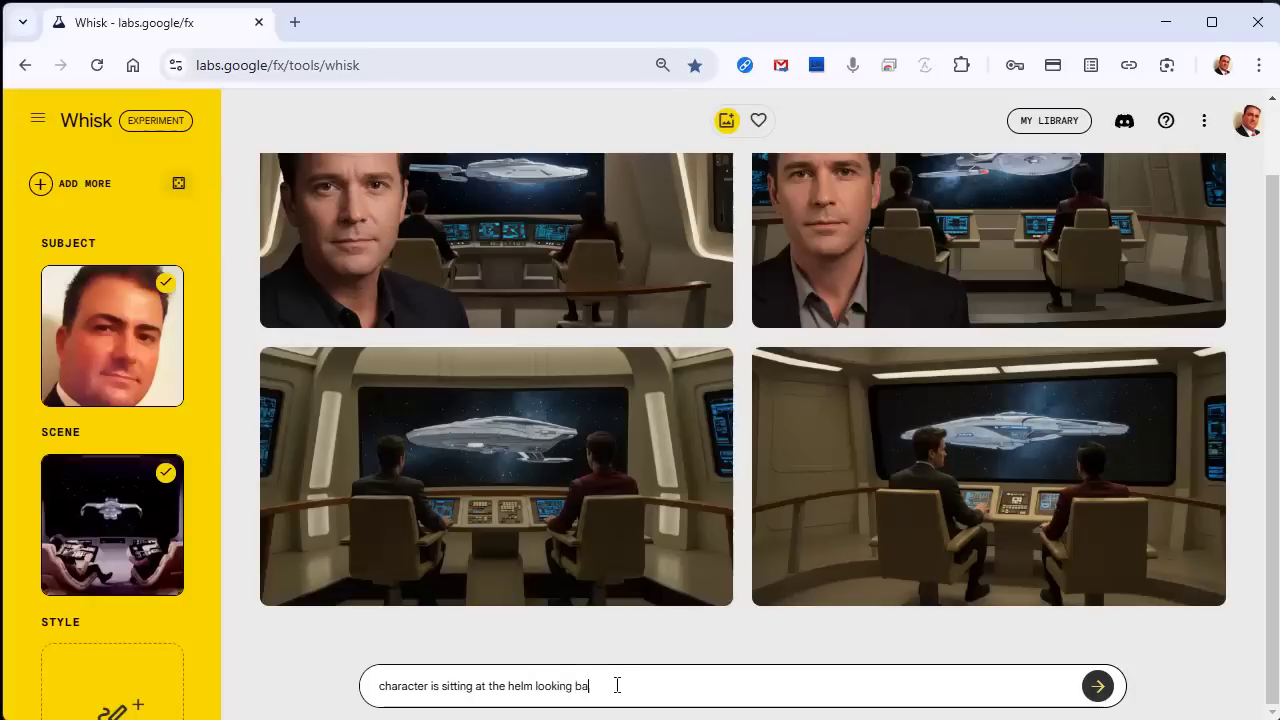
text(ck at the camera)
key(Return)
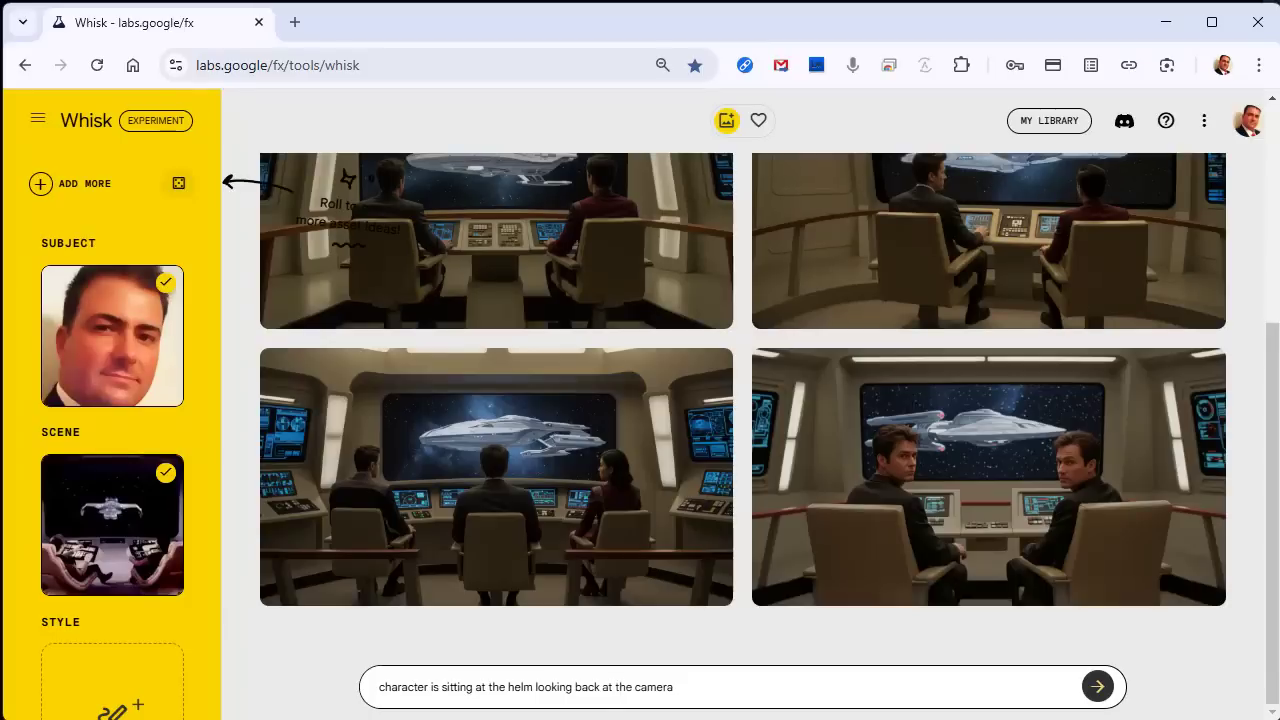
- Examine the image of two men looking back from the helm along with its prompt, and compare it with the earlier results
click(988, 491)
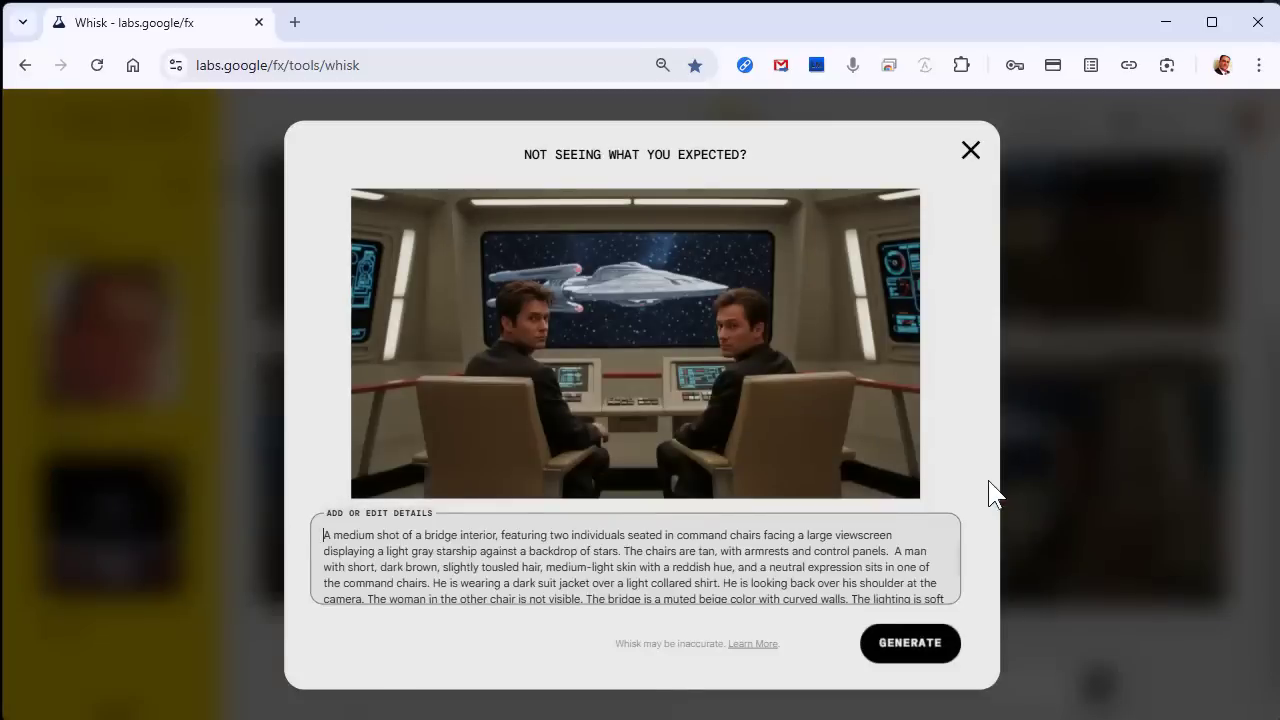
click(969, 152)
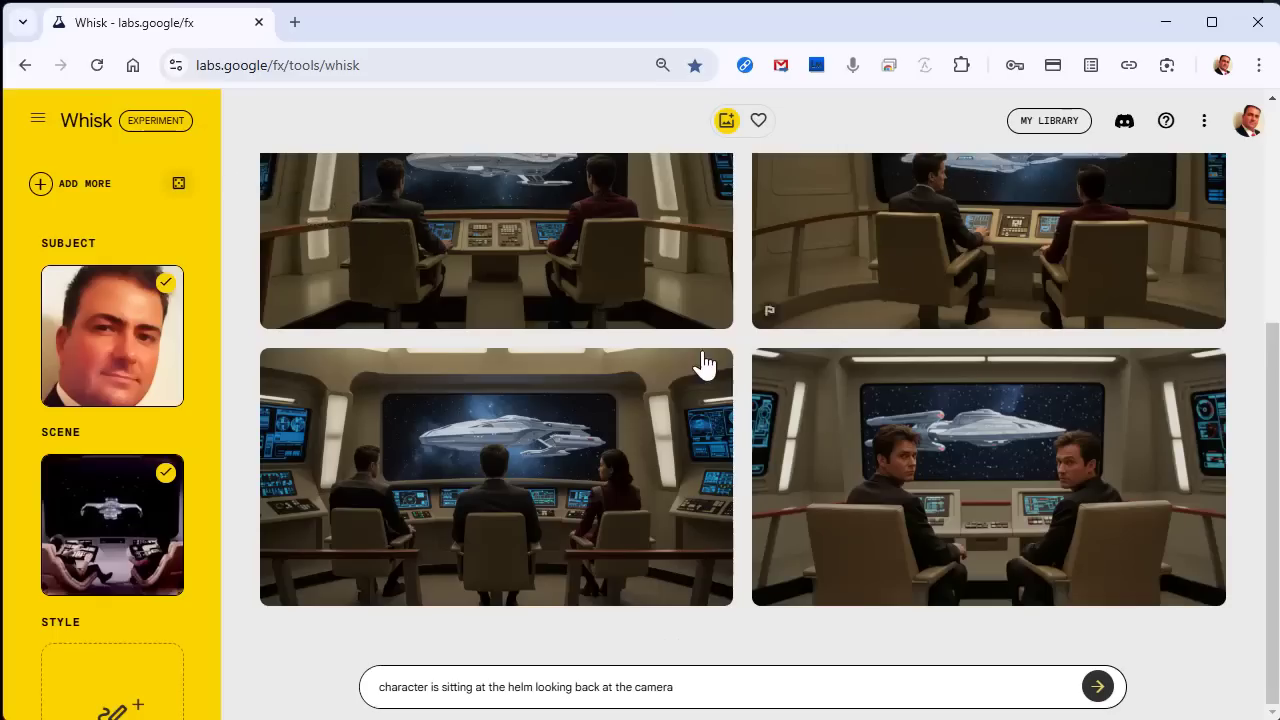
scroll(703, 364, up, 3)
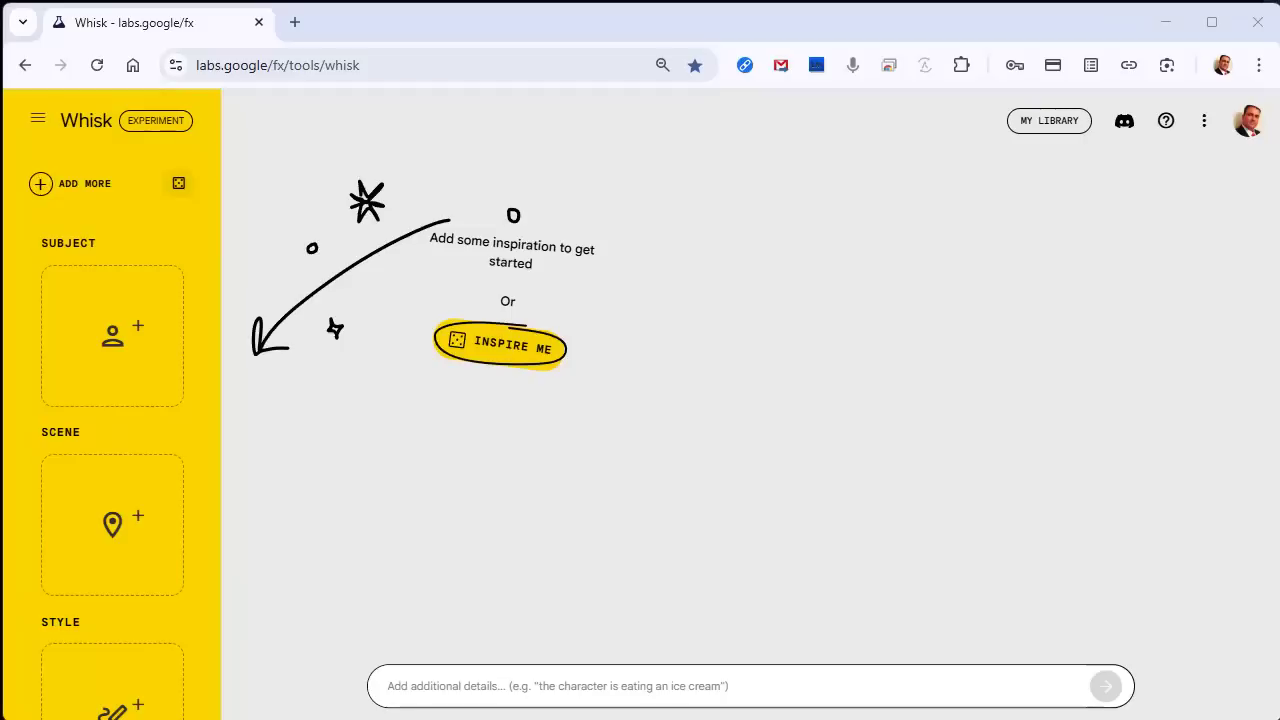
- Generate a subject image from the text "human male, middle-aged, long blonde hair, beard"
mouse_move(88, 308)
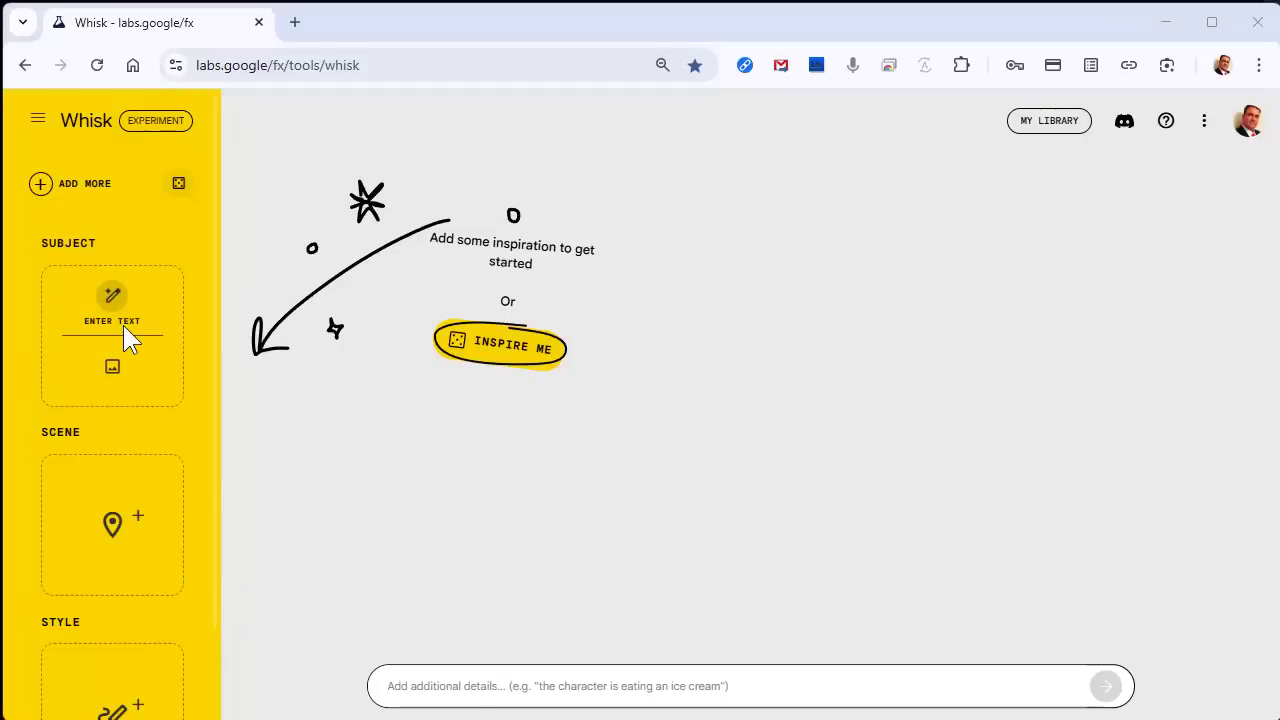
click(113, 310)
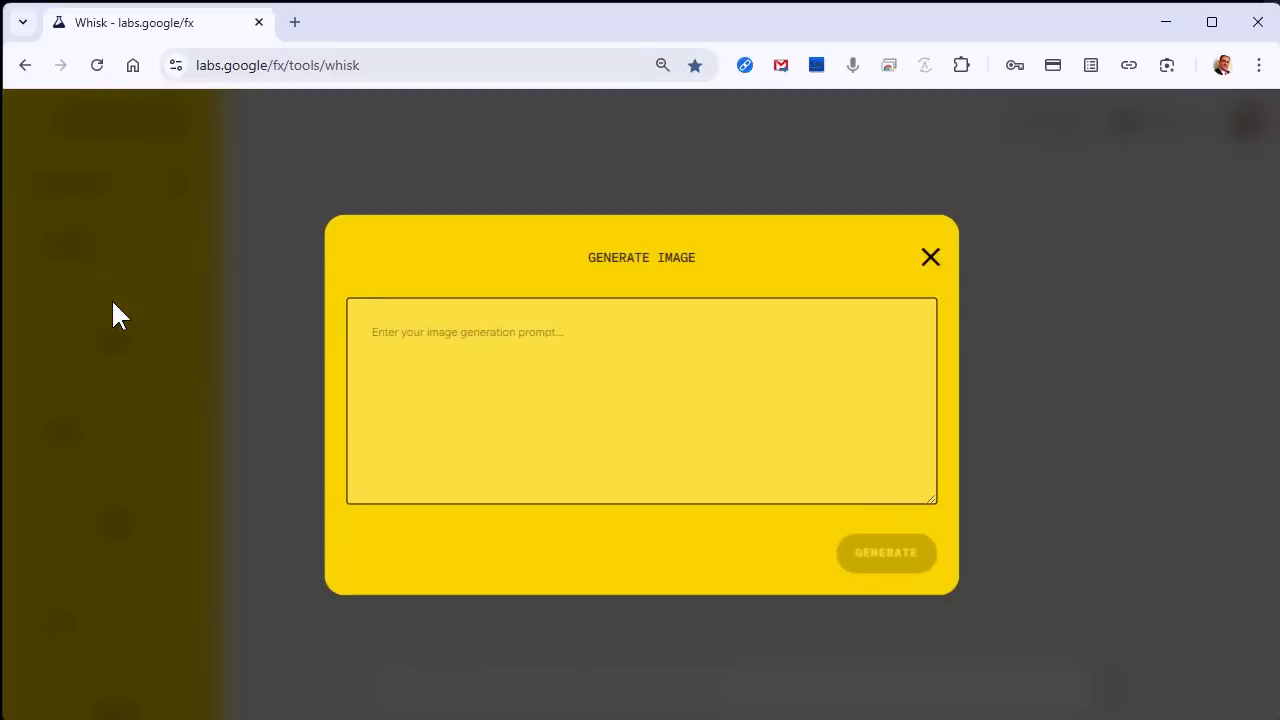
text(human male)
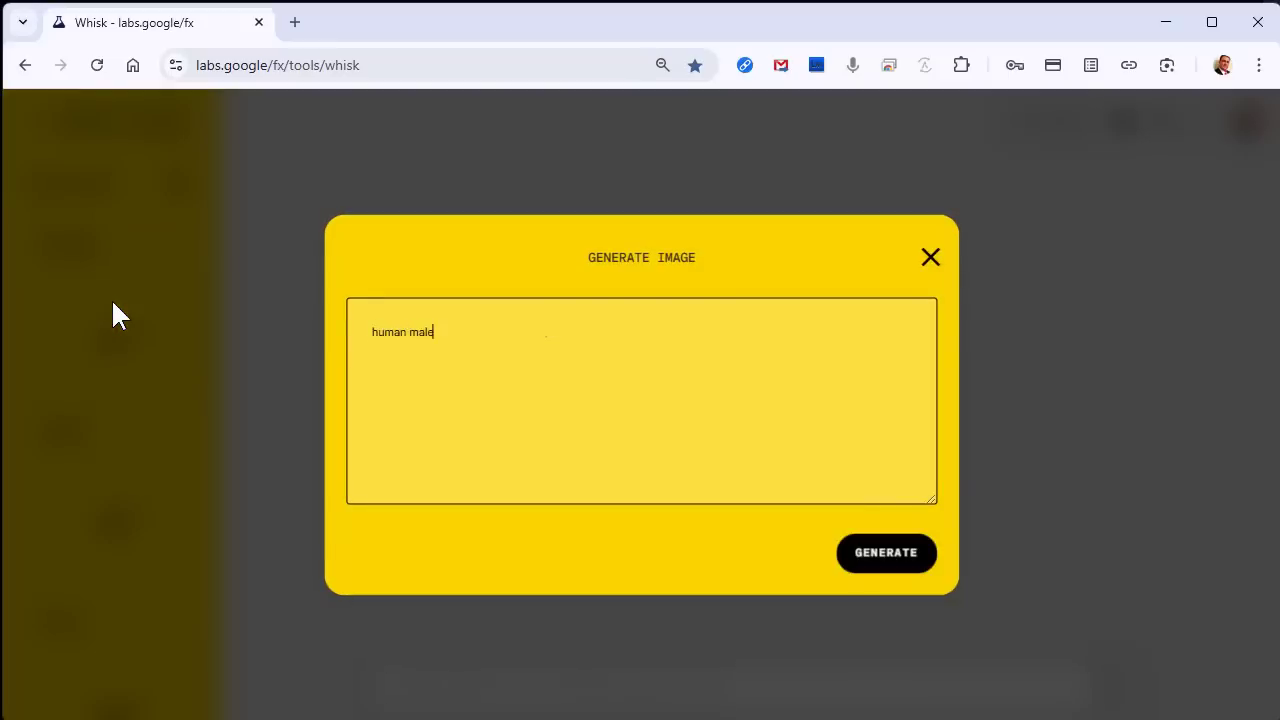
text(, middle-aged, long blonde hair, beard)
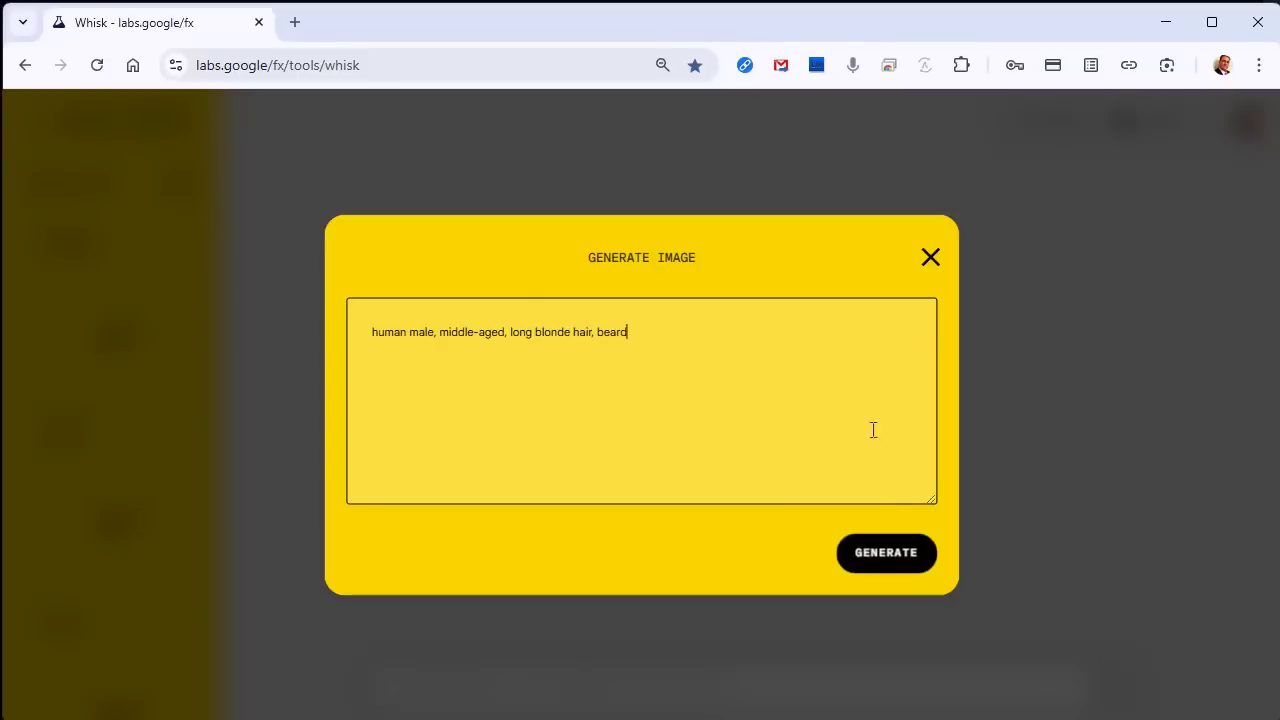
click(898, 555)
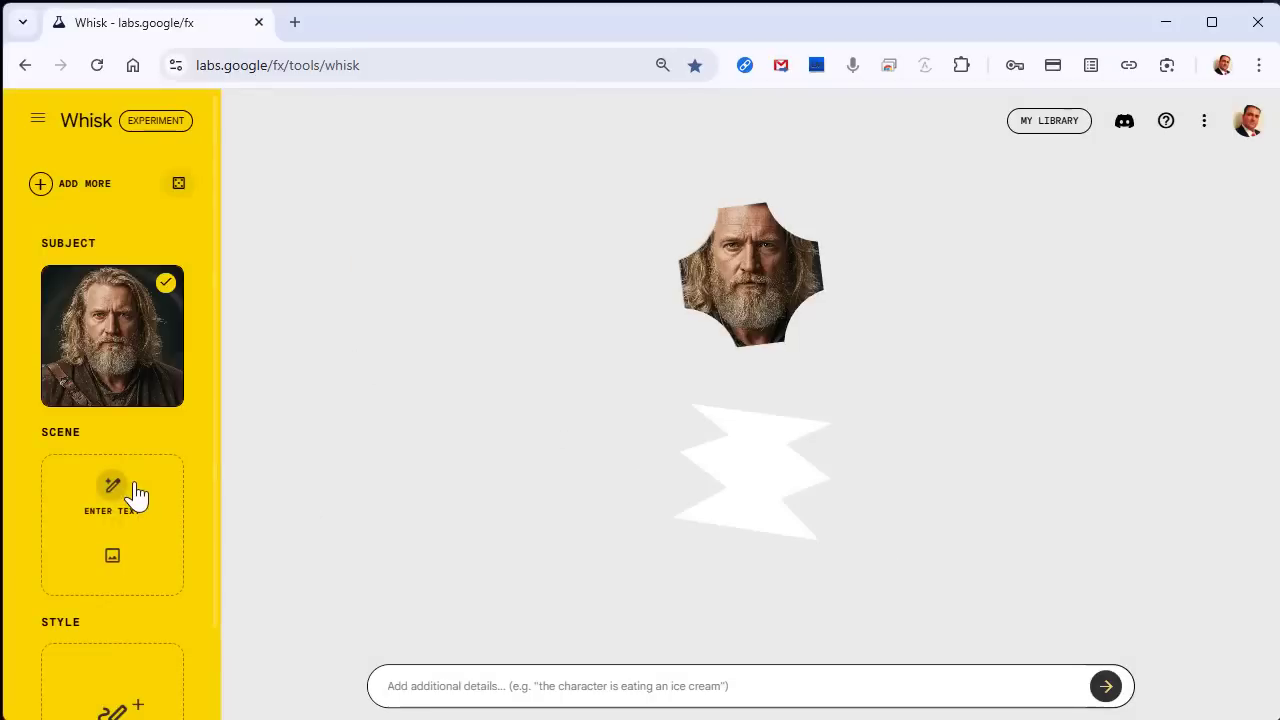
- Generate a scene image from the text "open plains, men riding horseback, castle in the distance"
click(113, 484)
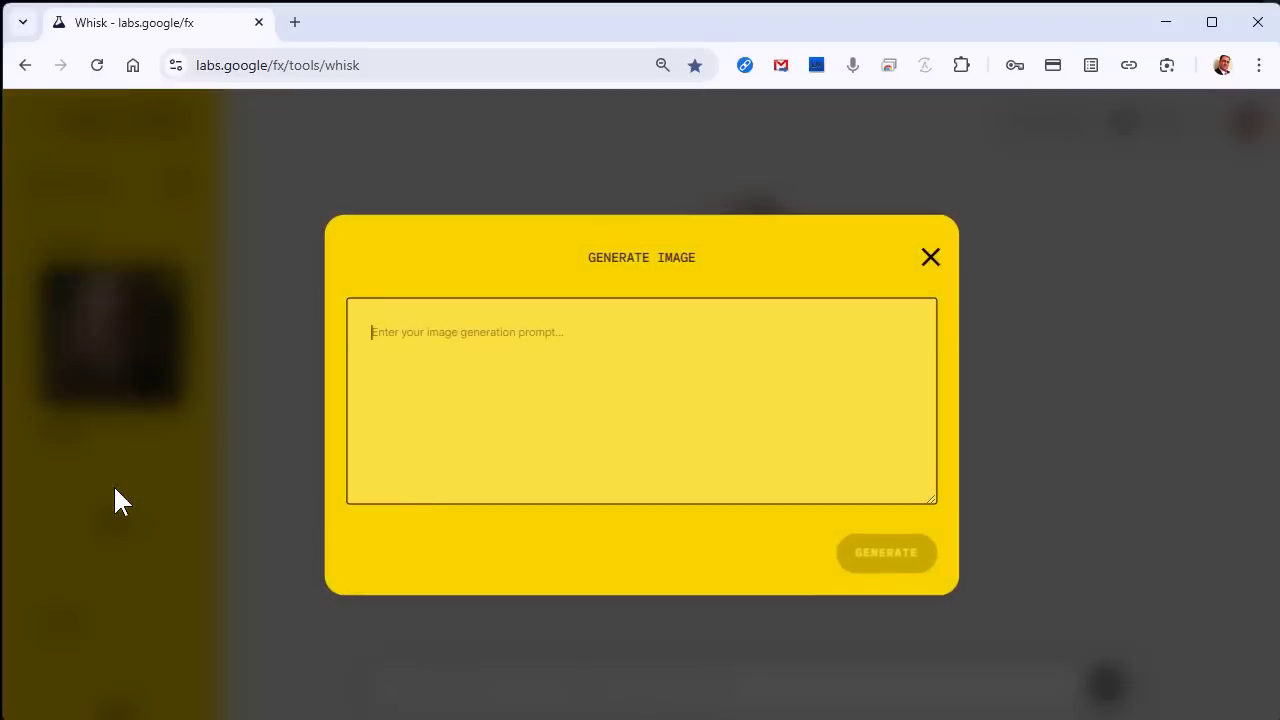
text(open plains)
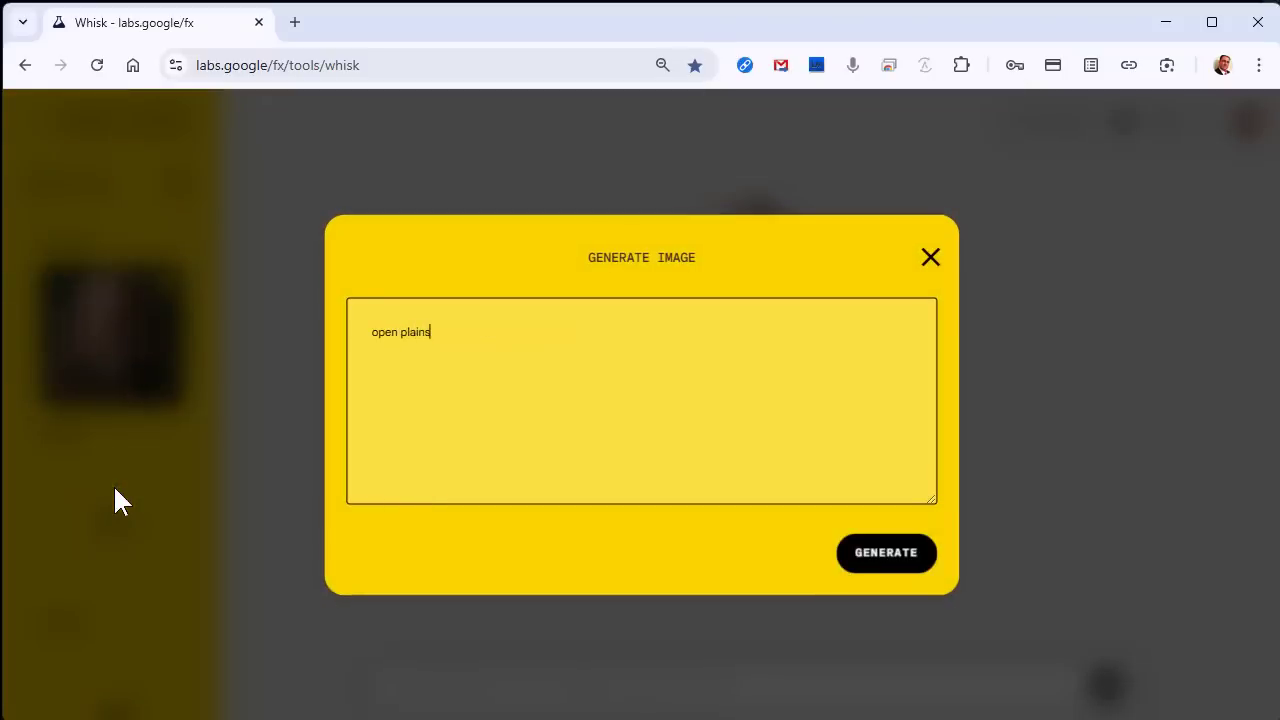
text(, men riding horseback, castle in the distance)
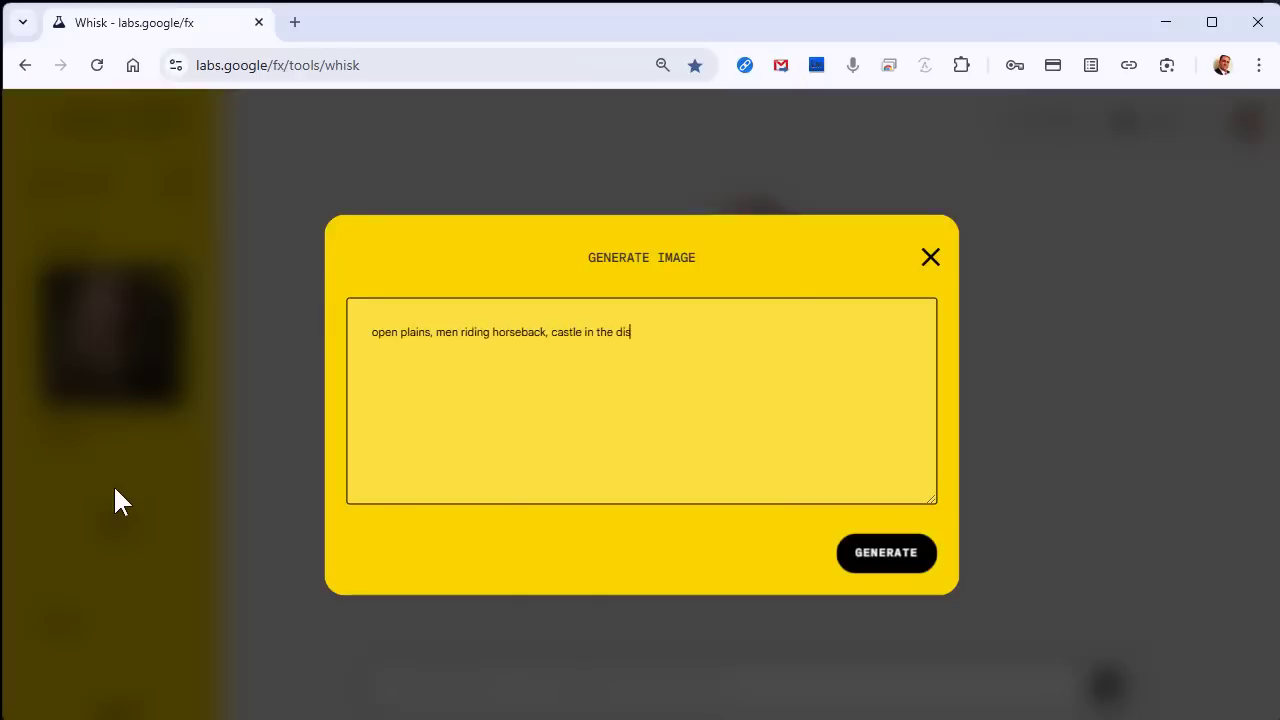
click(889, 556)
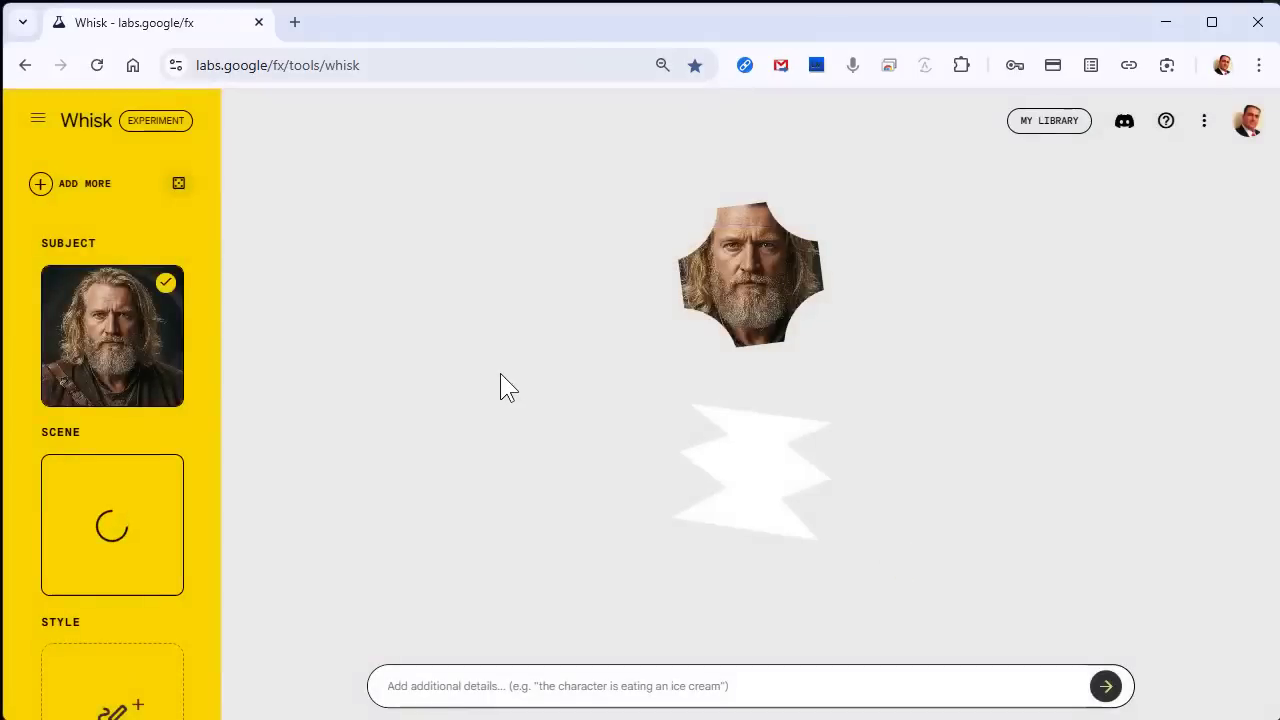
- Generate a style image from the text "fantasy RPG, like D&D, Larry Elmore style" and keep it selected
scroll(130, 578, down, 1)
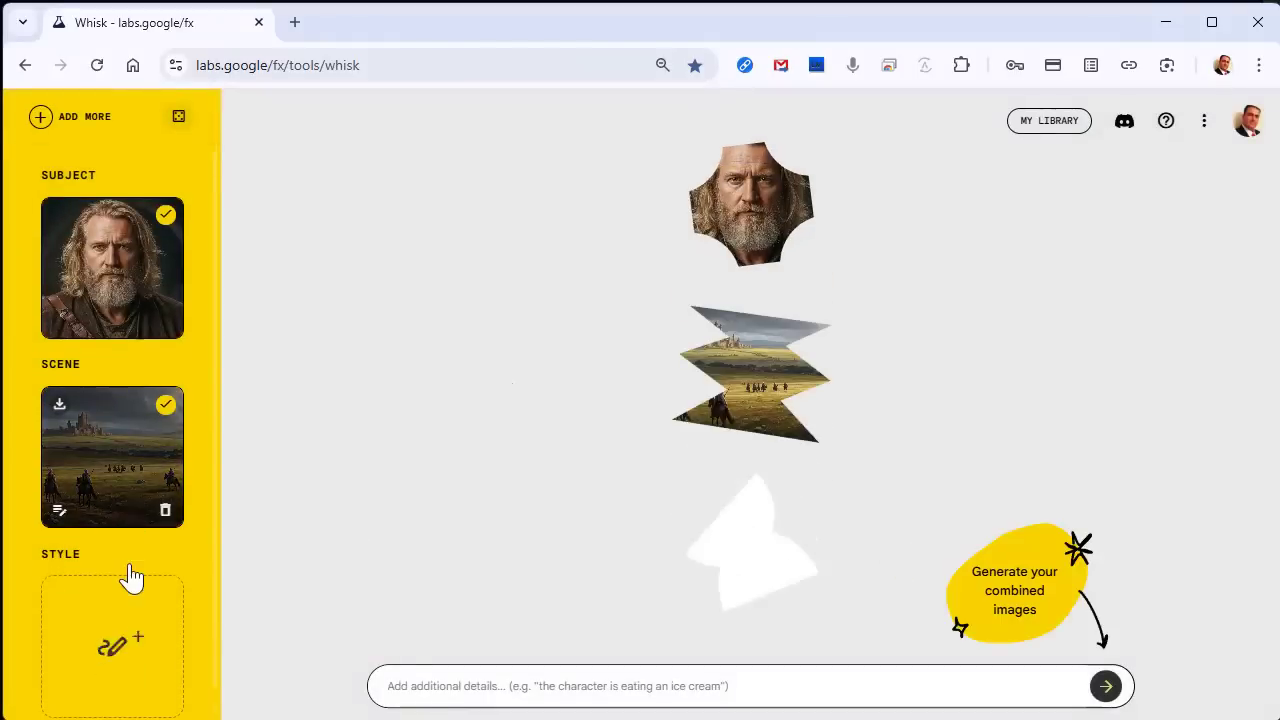
click(115, 590)
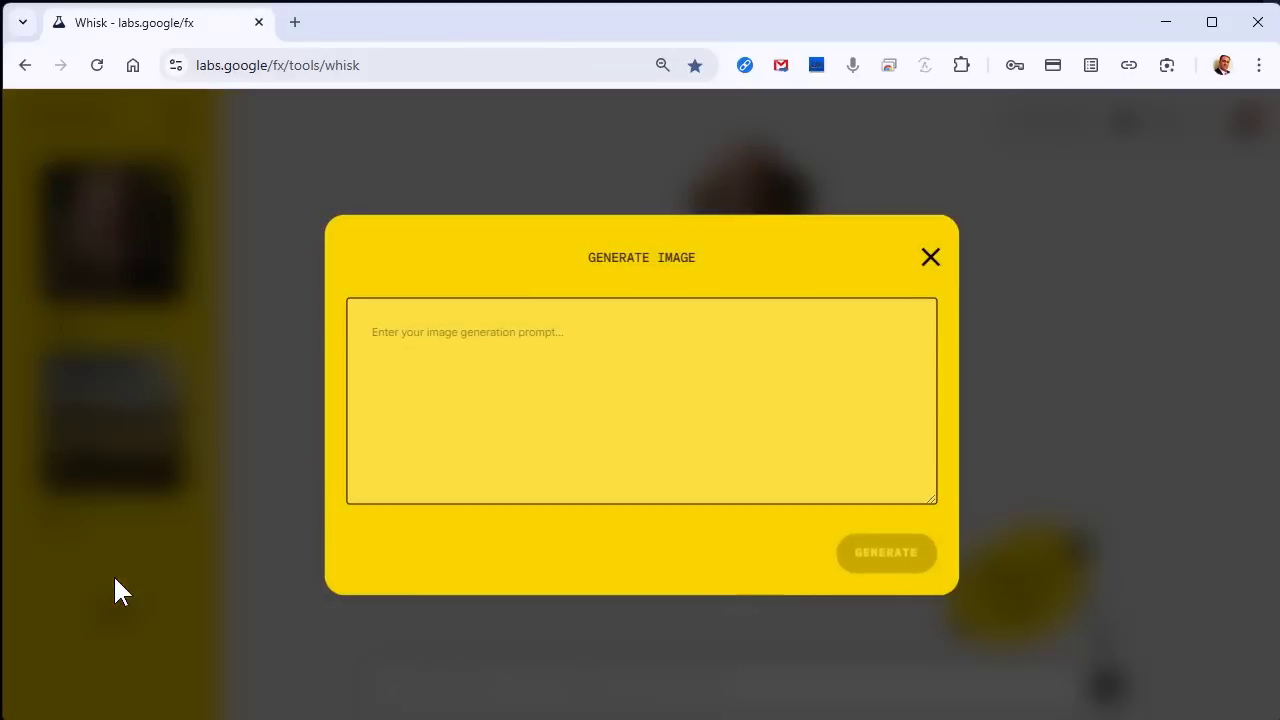
text(fantassy)
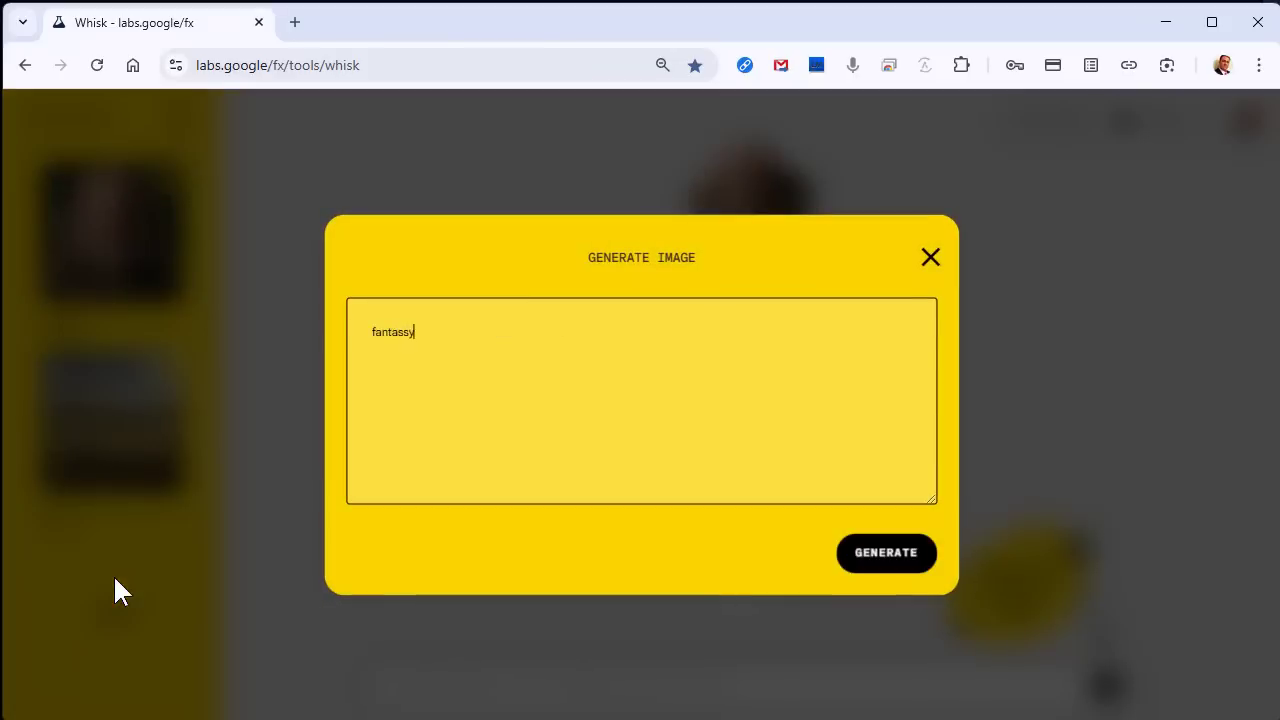
key(BackSpace)
key(BackSpace)
text(y RPG, like D&D, )
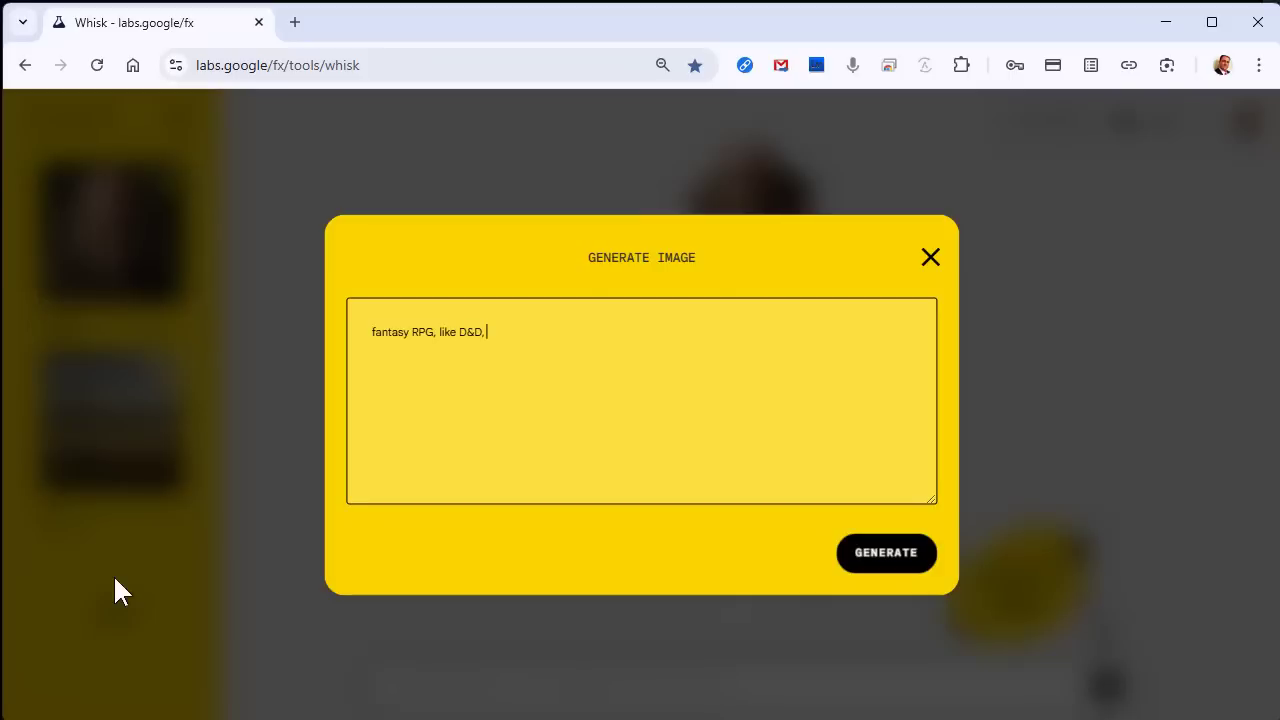
text(Larry Elmore style)
click(872, 560)
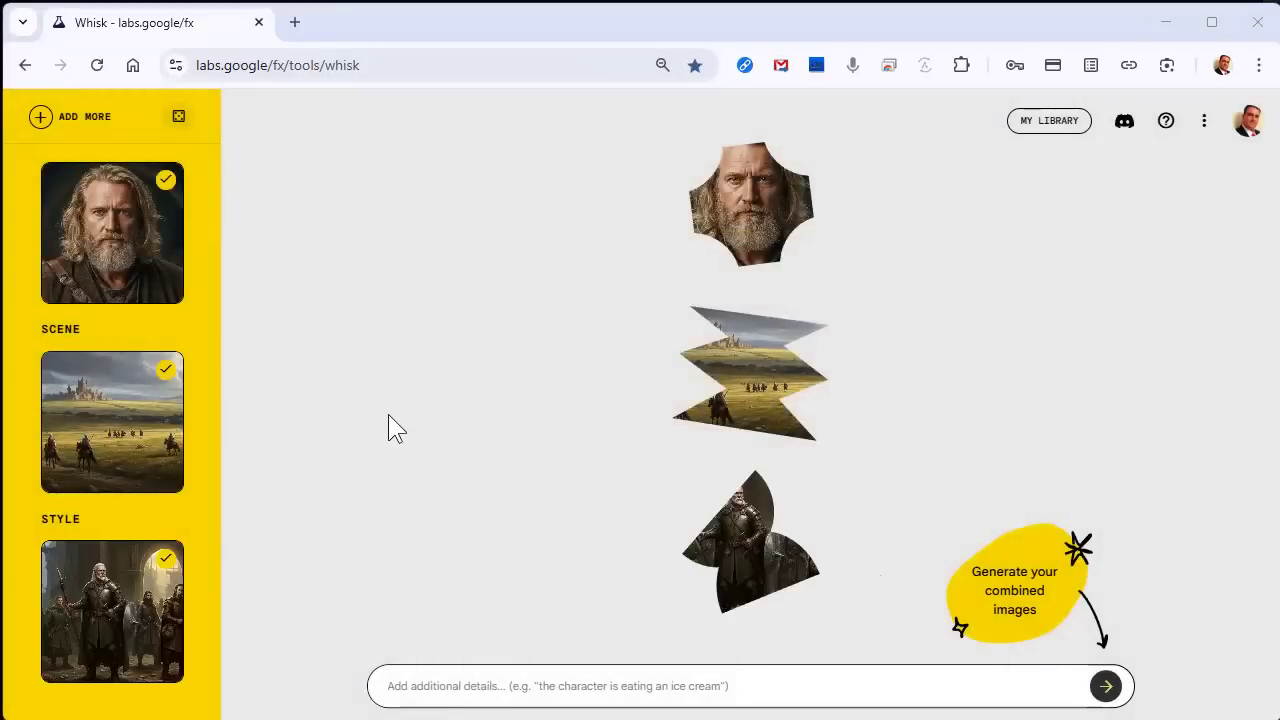
click(110, 622)
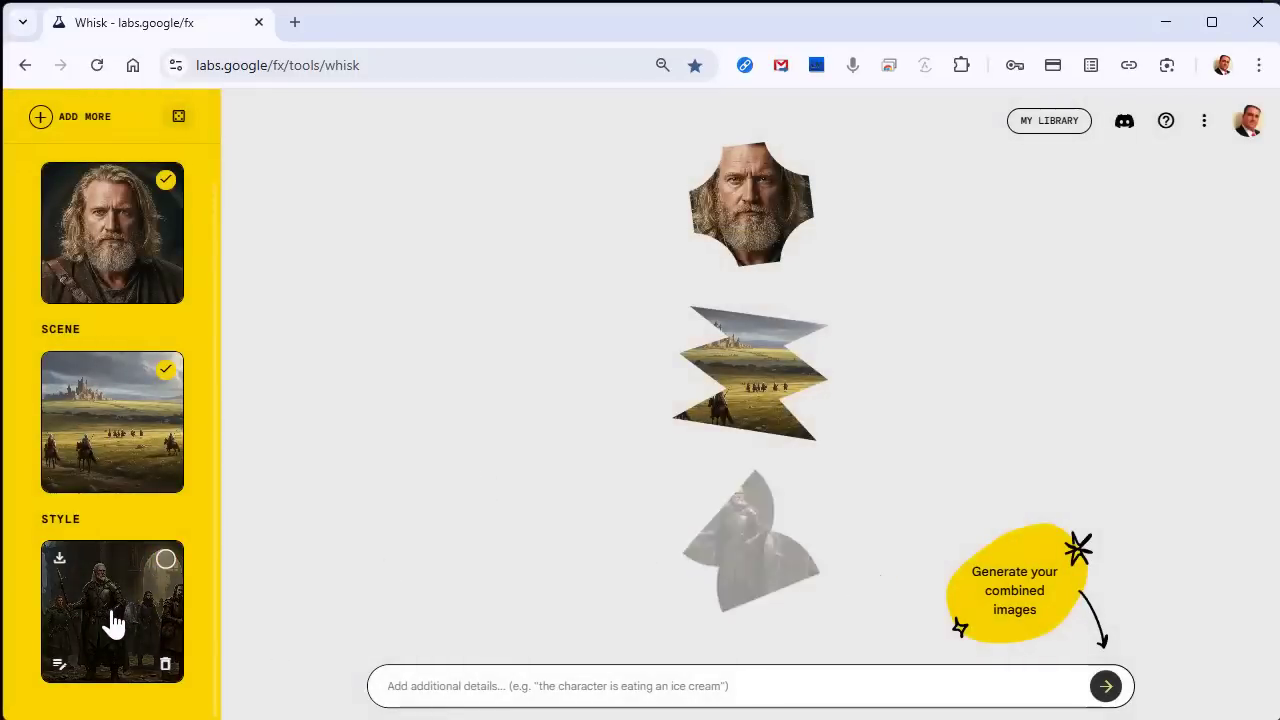
click(110, 622)
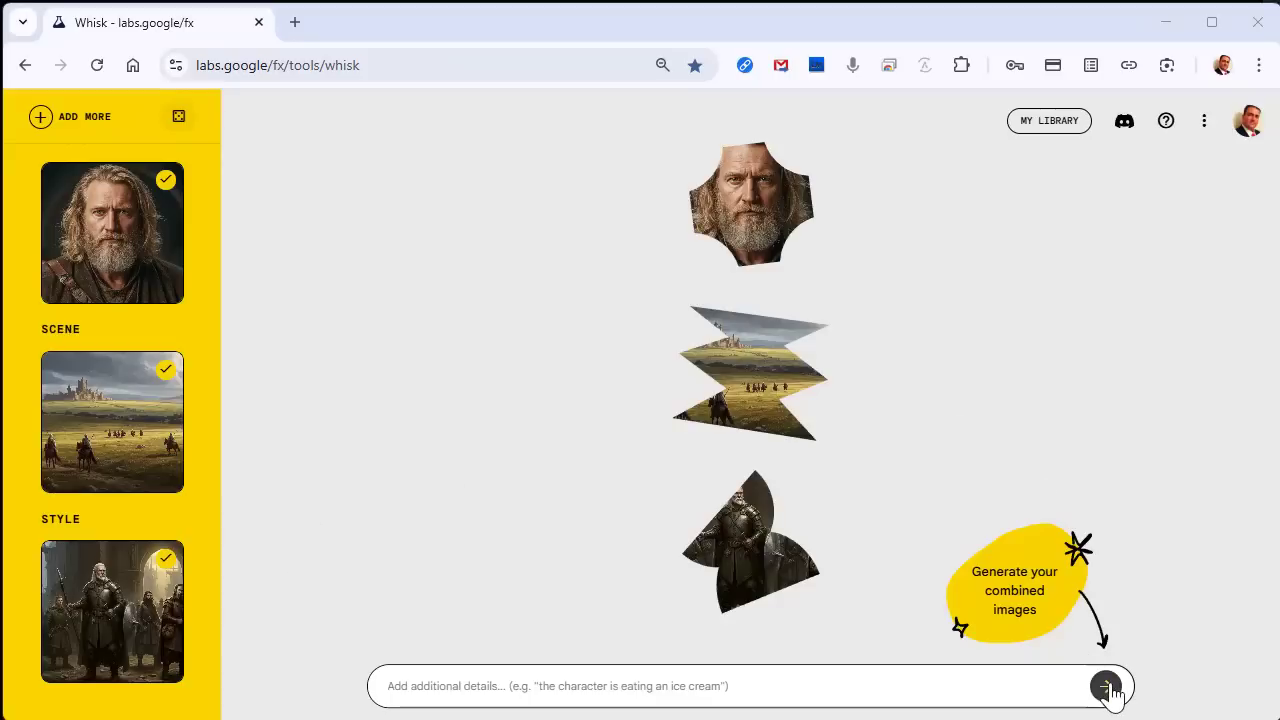
- Generate combined images with the additional detail "character is a wizard holding a magic staff"
click(553, 688)
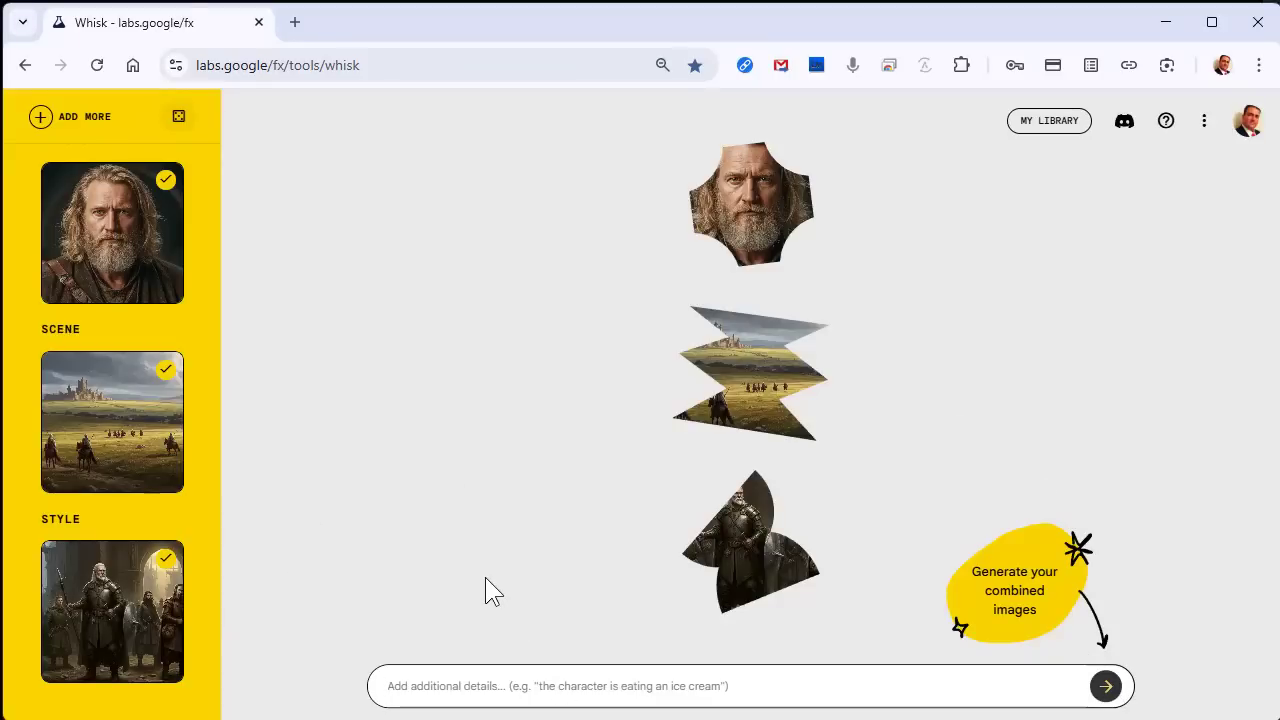
text(character )
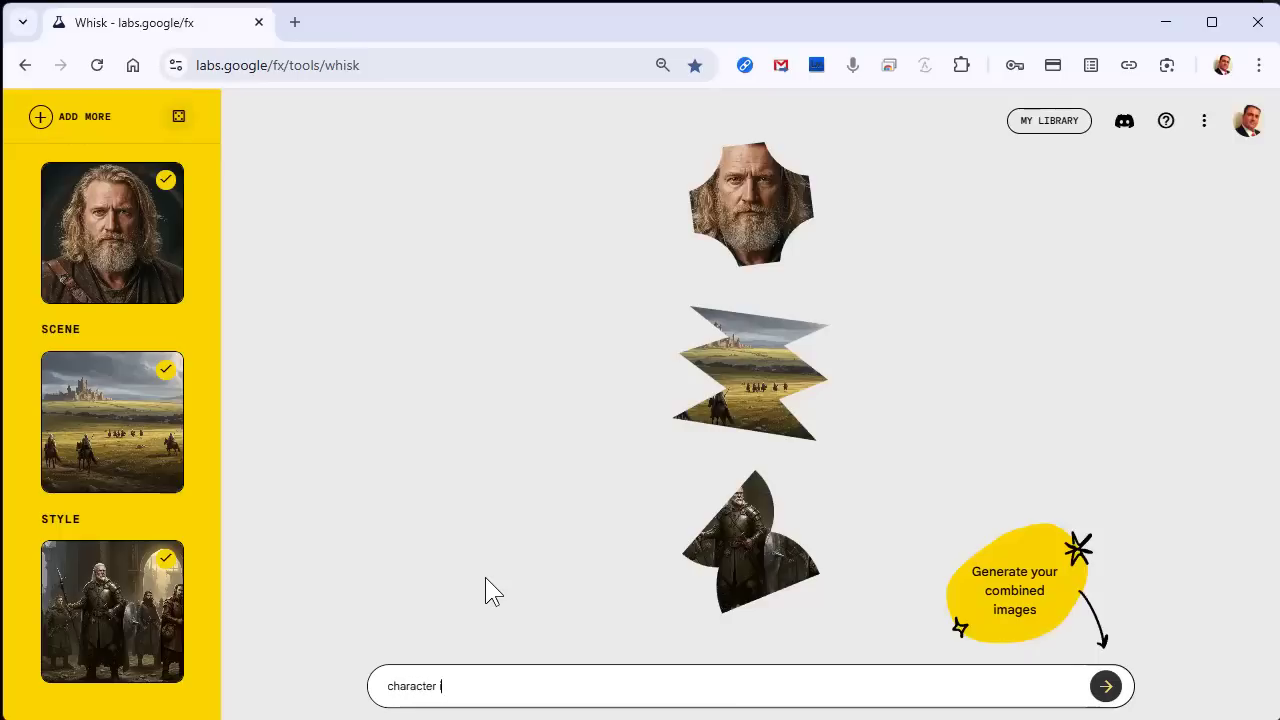
text(is a wizard holding a magic staf)
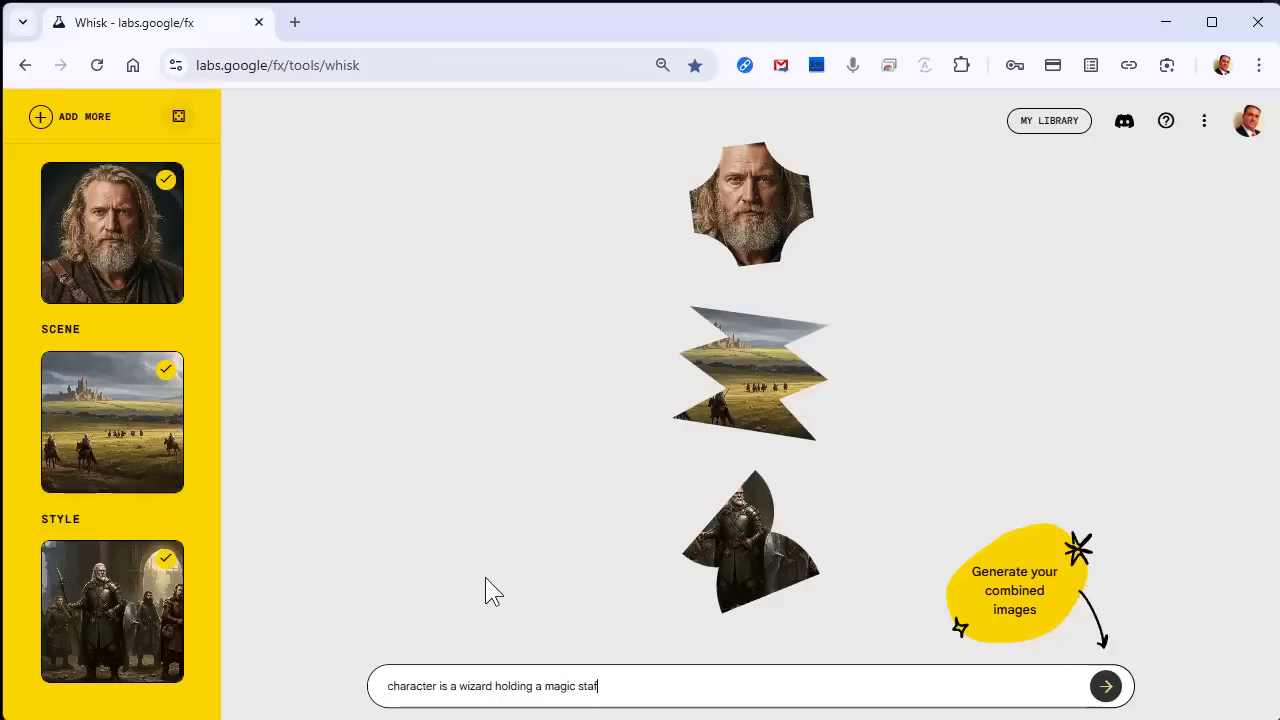
text(f)
click(1106, 686)
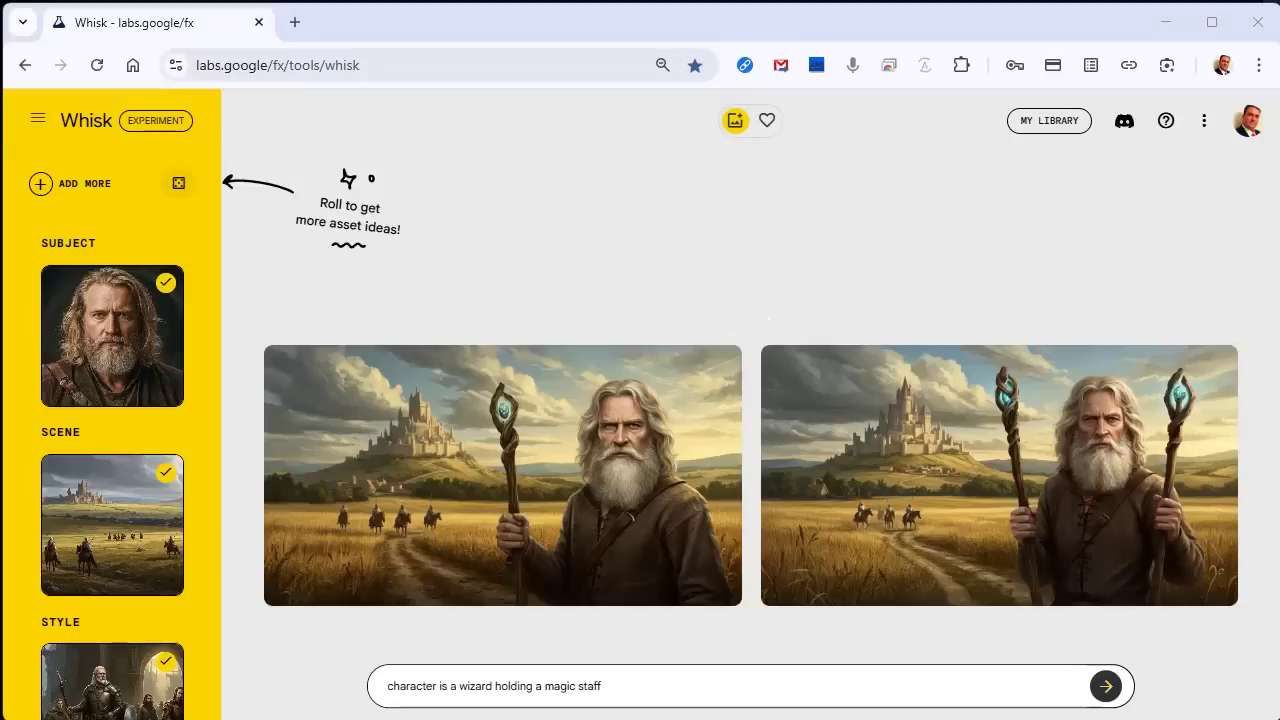
- Examine the image of the wizard holding a single staff at full size along with its prompt, and close it
mouse_move(1140, 478)
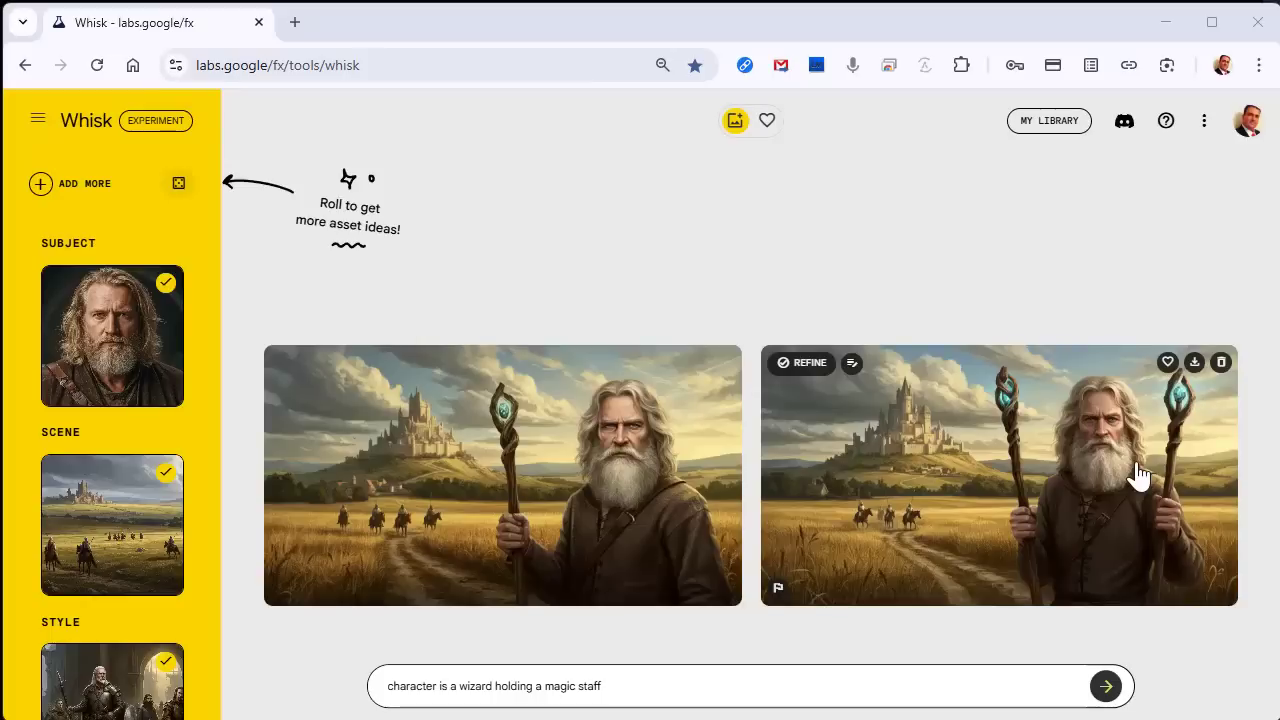
click(492, 458)
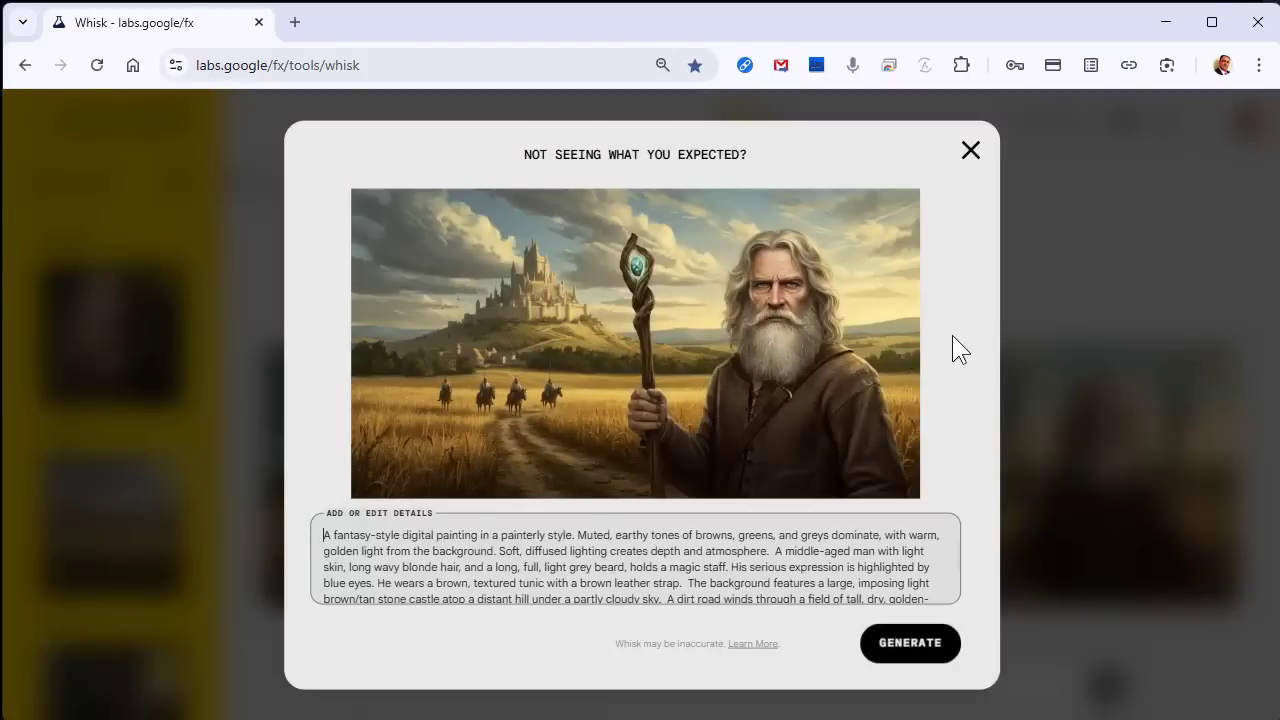
click(968, 152)
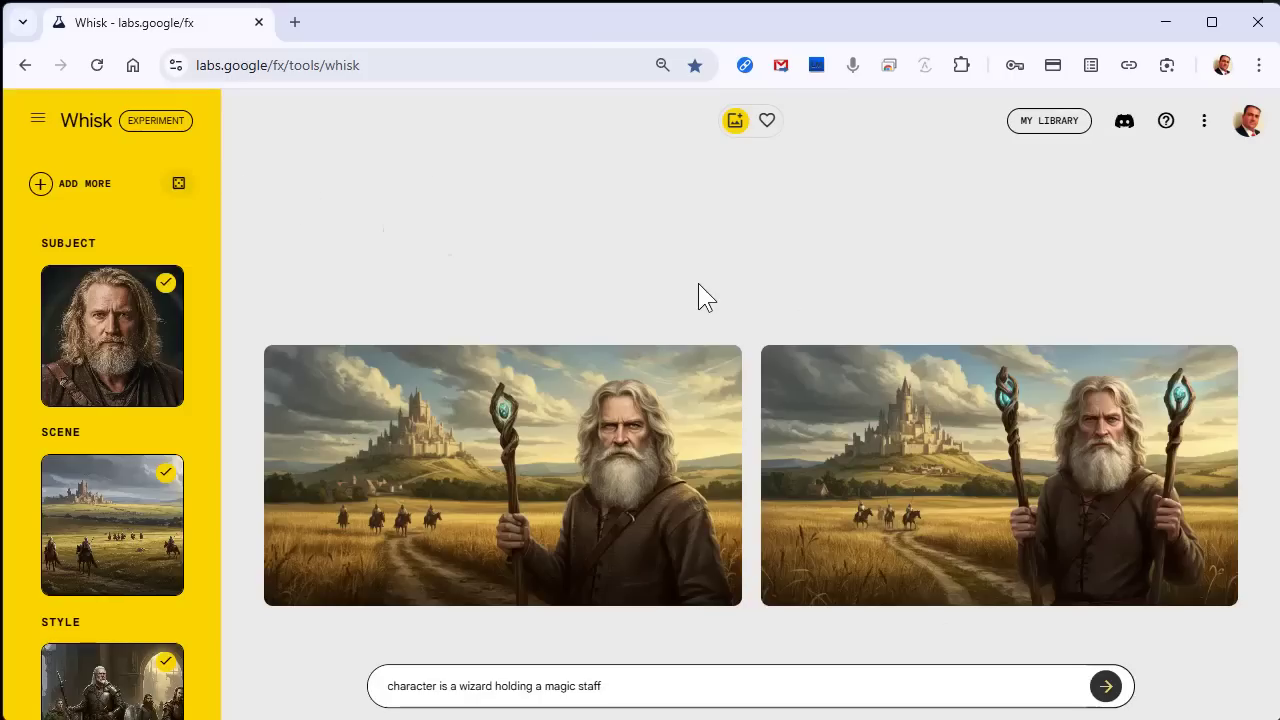